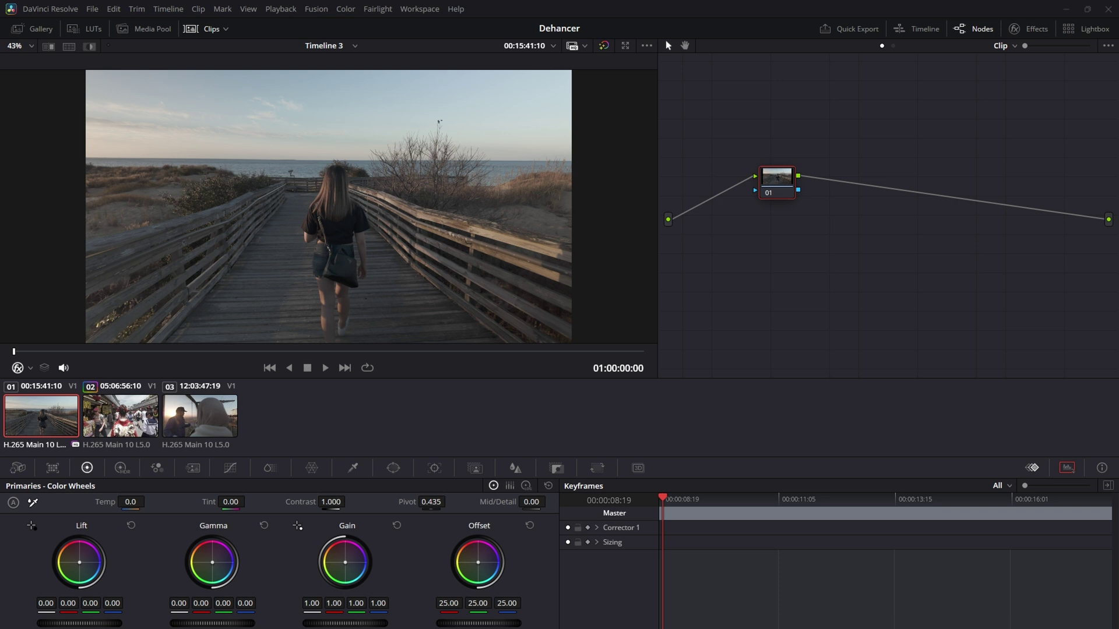
Add serial nodes 02 and 03 after node 01 in the beach clip's node tree.
key(alt+s)
key(alt+s)
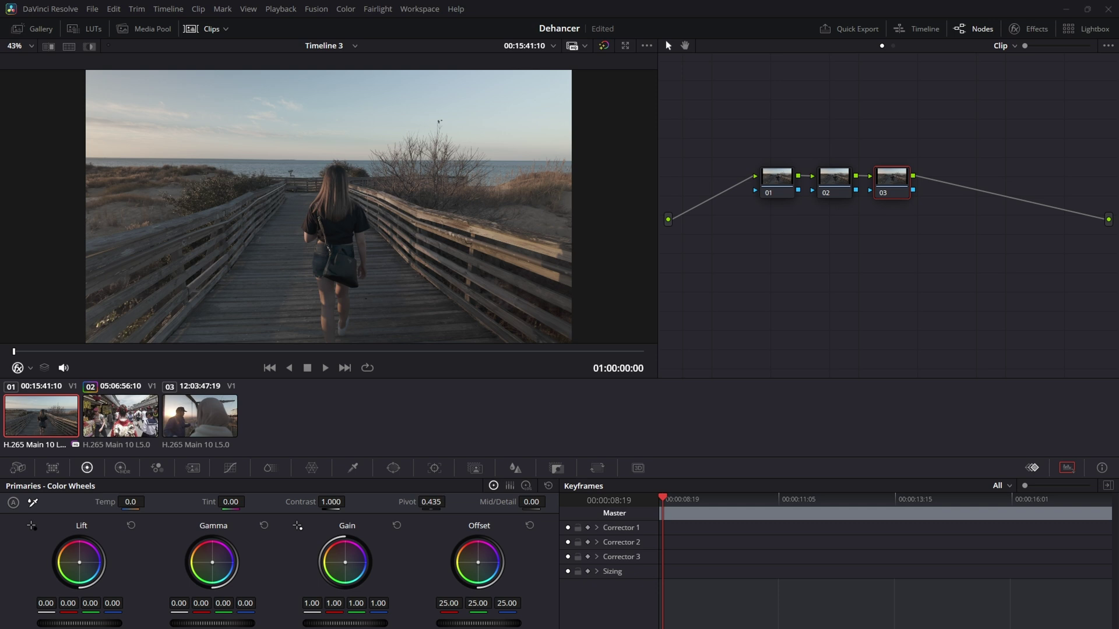
Save the project, add serial node 04 after node 03, and select node 03.
key(ctrl+s)
key(alt+s)
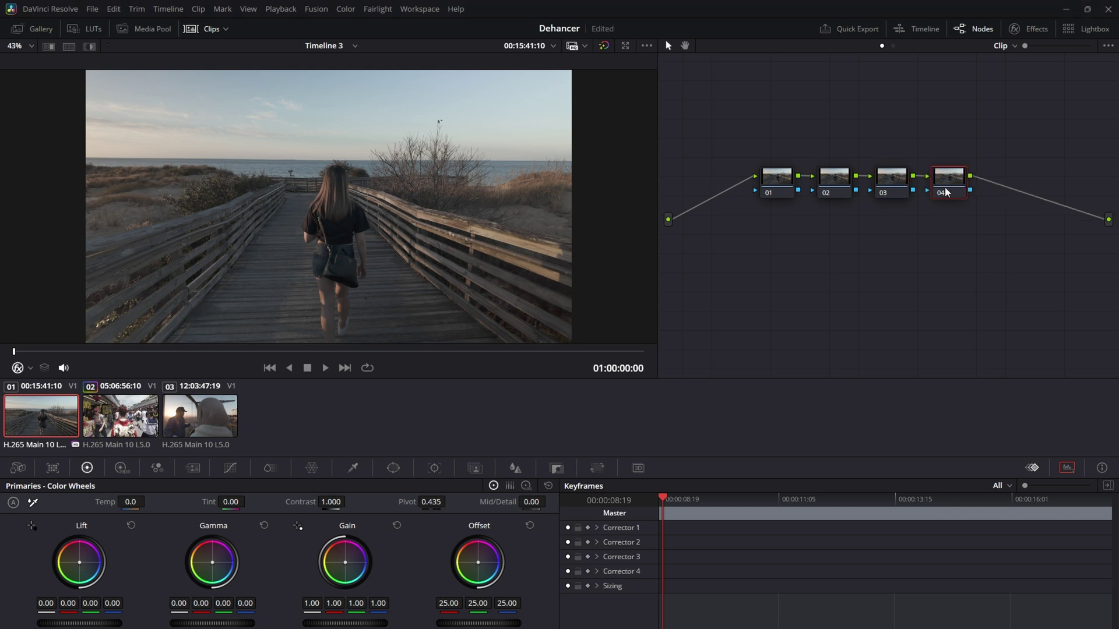
click(904, 177)
Apply a Color Space Transform on node 03 from DJI D-Gamut, Gamma 2.4 to Rec.709.
click(1019, 29)
scroll(1001, 158, down, 4)
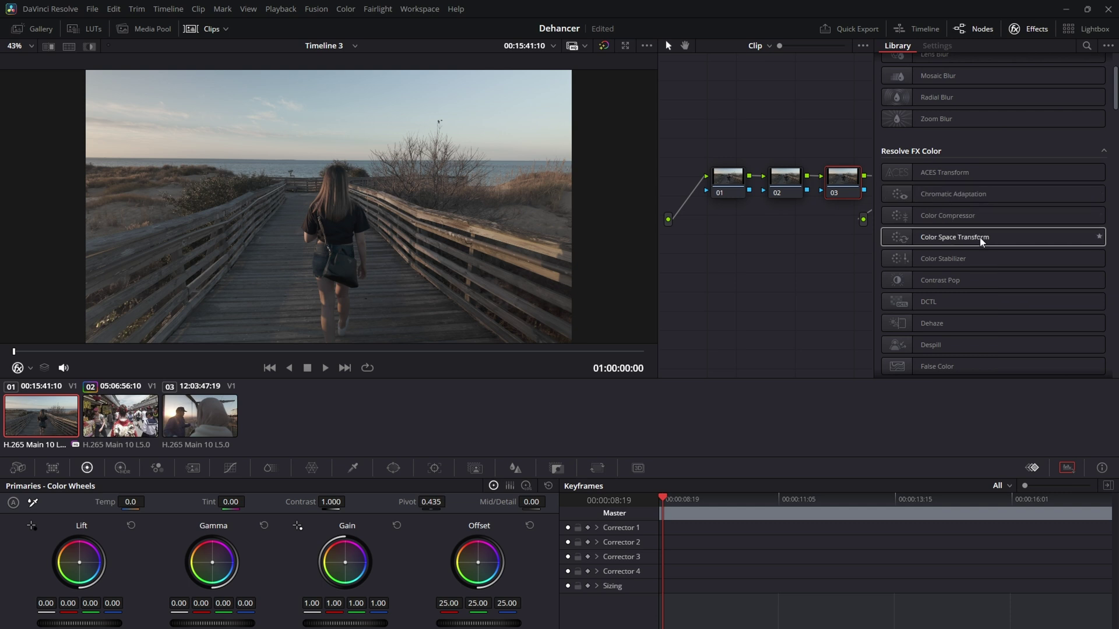
drag(984, 236, 844, 186)
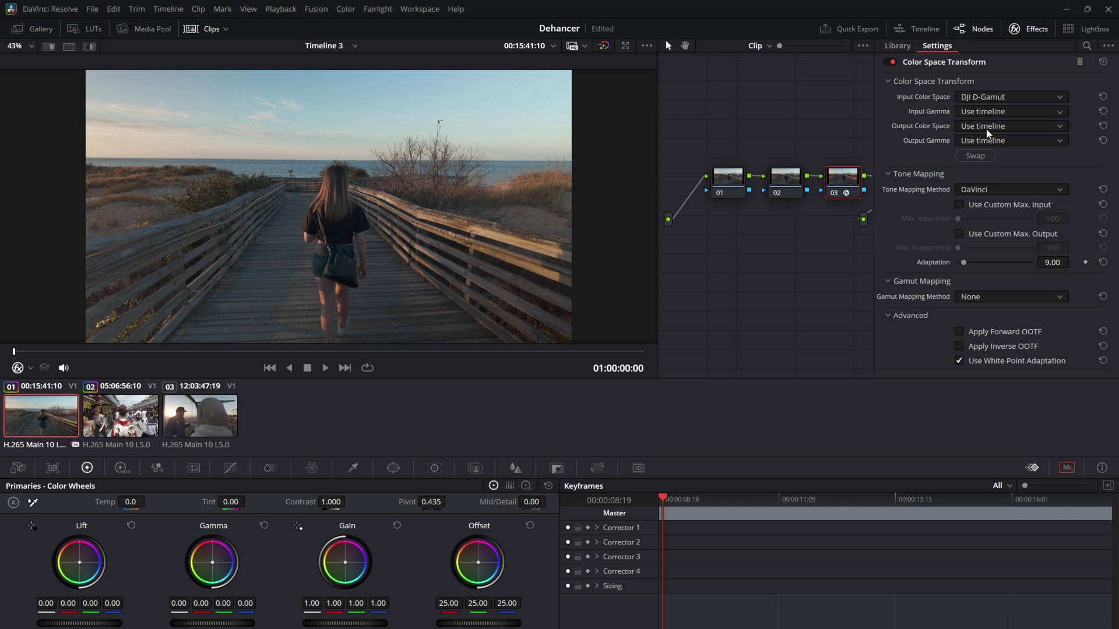
click(994, 204)
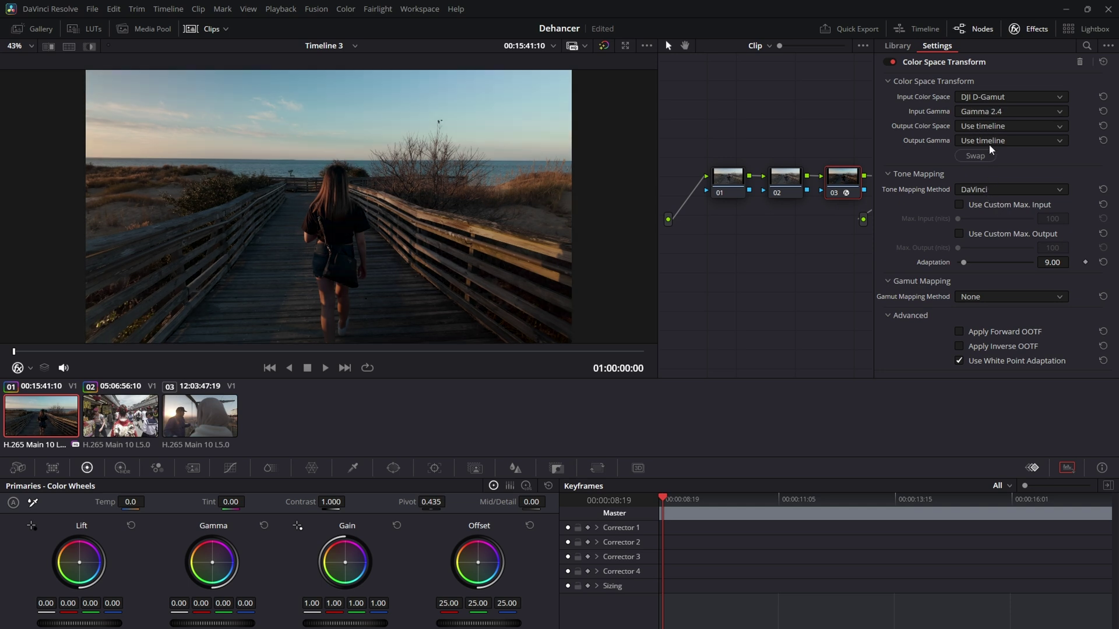
click(990, 217)
click(992, 208)
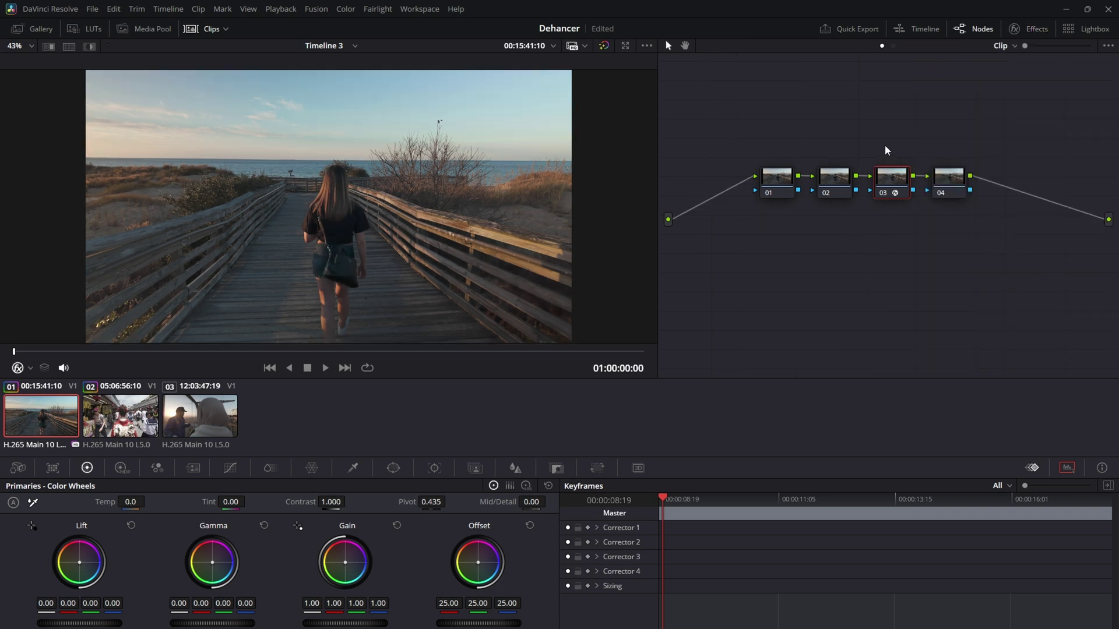
Warm node 01 with Temp 210, adjust node 02, then select node 04.
click(775, 182)
drag(133, 503, 222, 501)
click(825, 181)
click(891, 178)
click(953, 181)
click(1028, 29)
Apply Dehancer Pro 7.2.1 to node 04 with the Kodak Vision3 500T film profile.
scroll(1022, 254, down, 10)
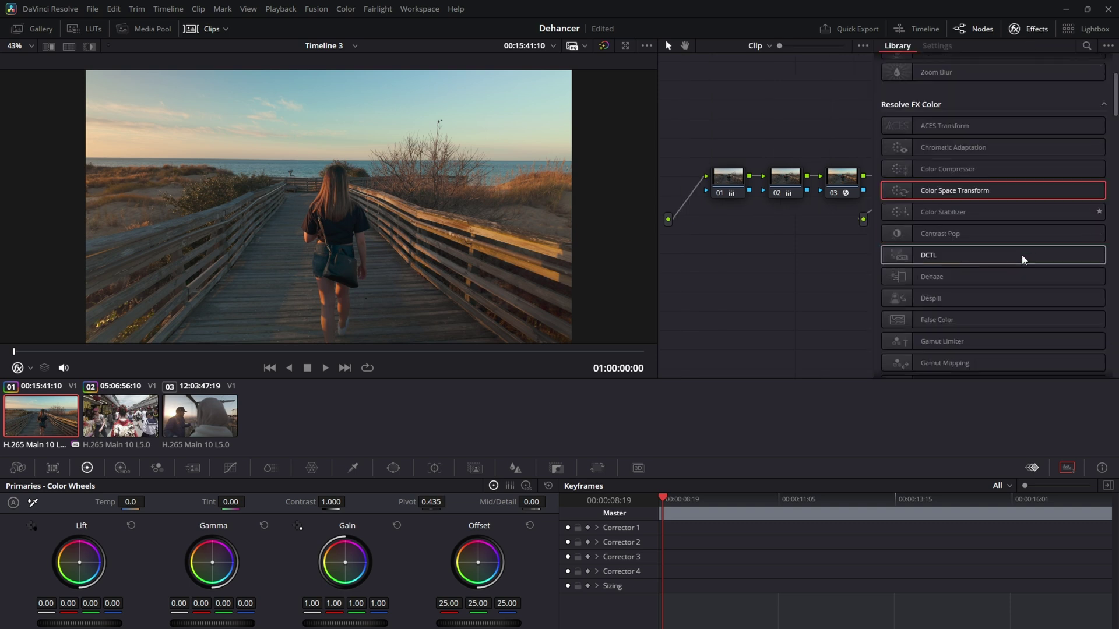
drag(932, 355, 853, 184)
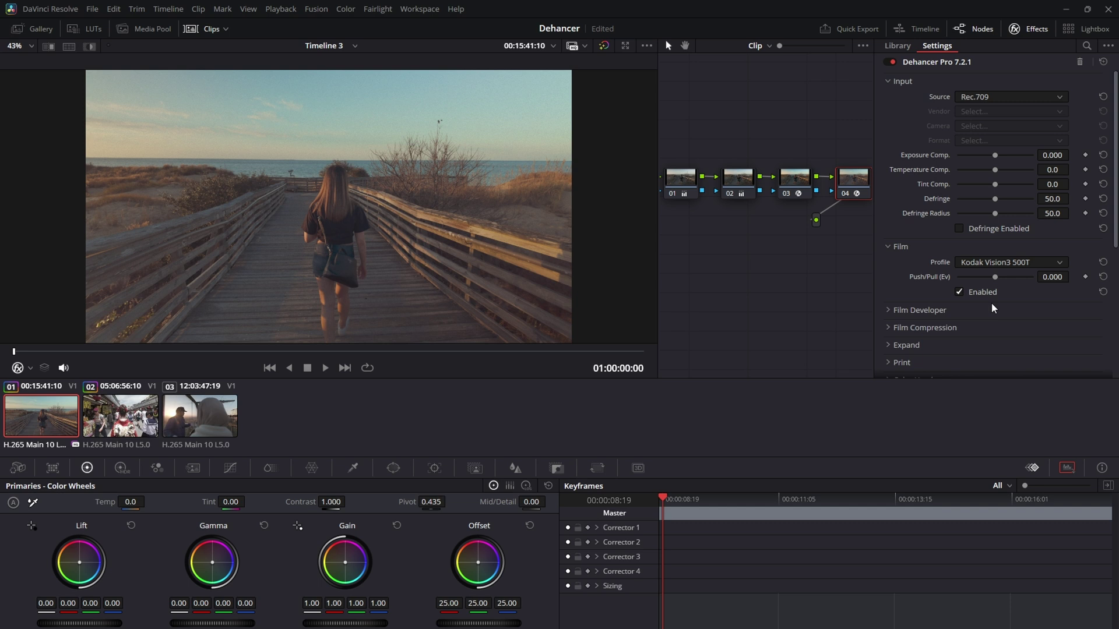
Raise Dehancer's Film Developer Contrast Boost to 8.5.
scroll(907, 215, down, 3)
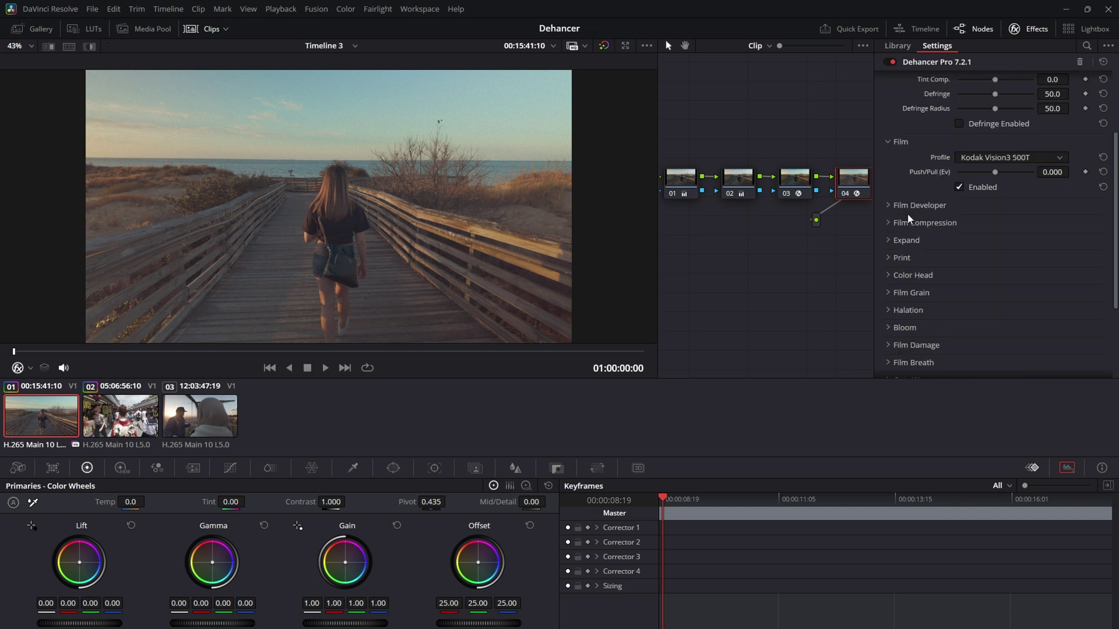
click(887, 205)
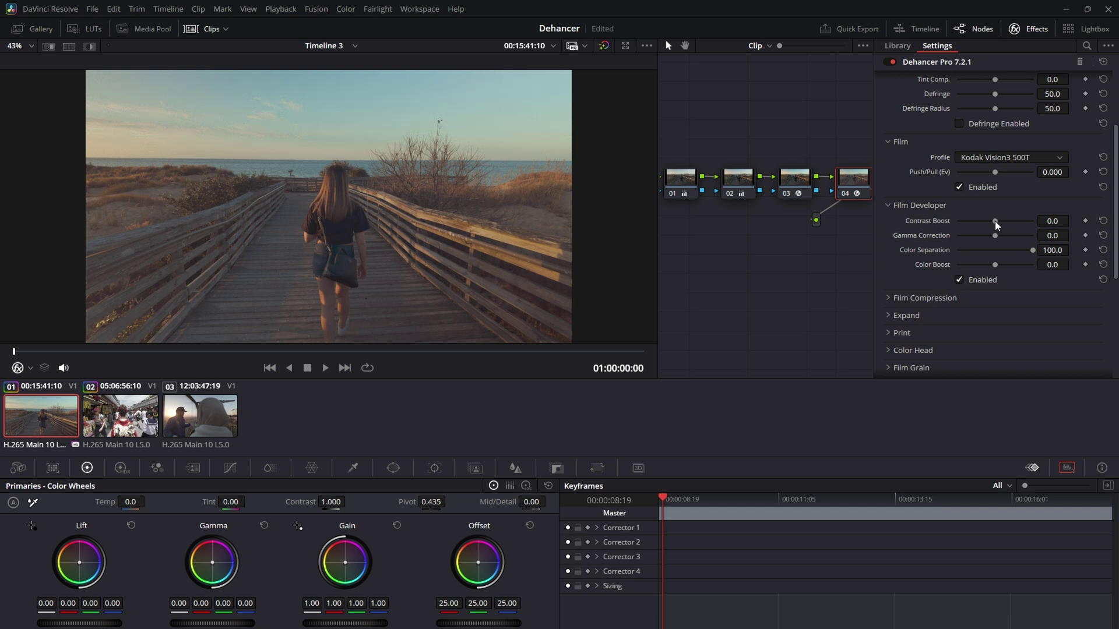
drag(994, 221, 998, 222)
scroll(967, 236, down, 2)
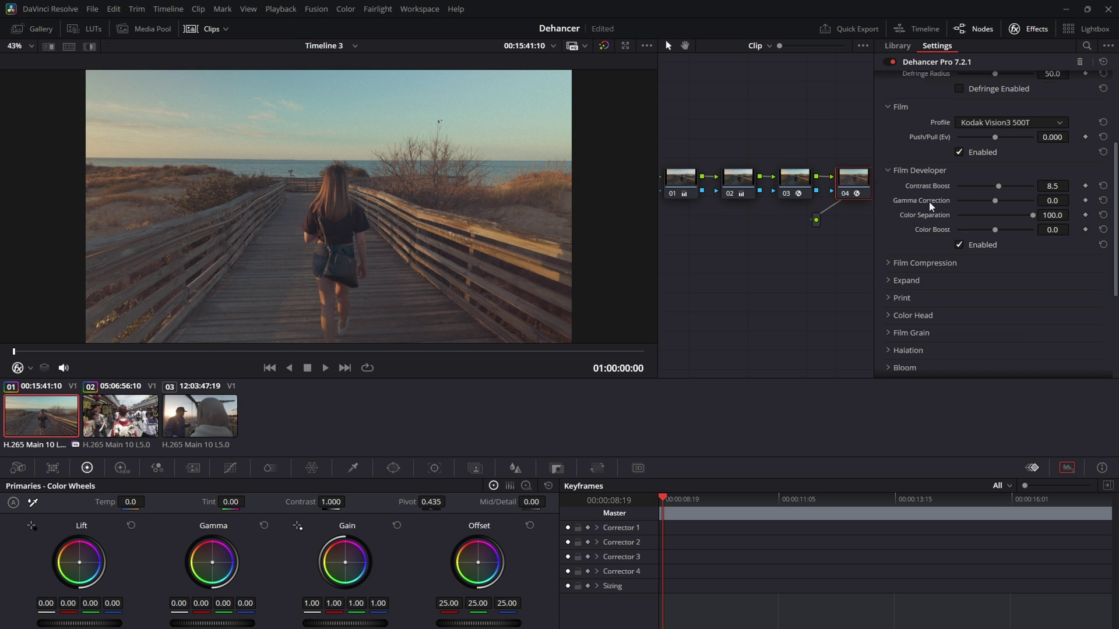
scroll(963, 211, down, 2)
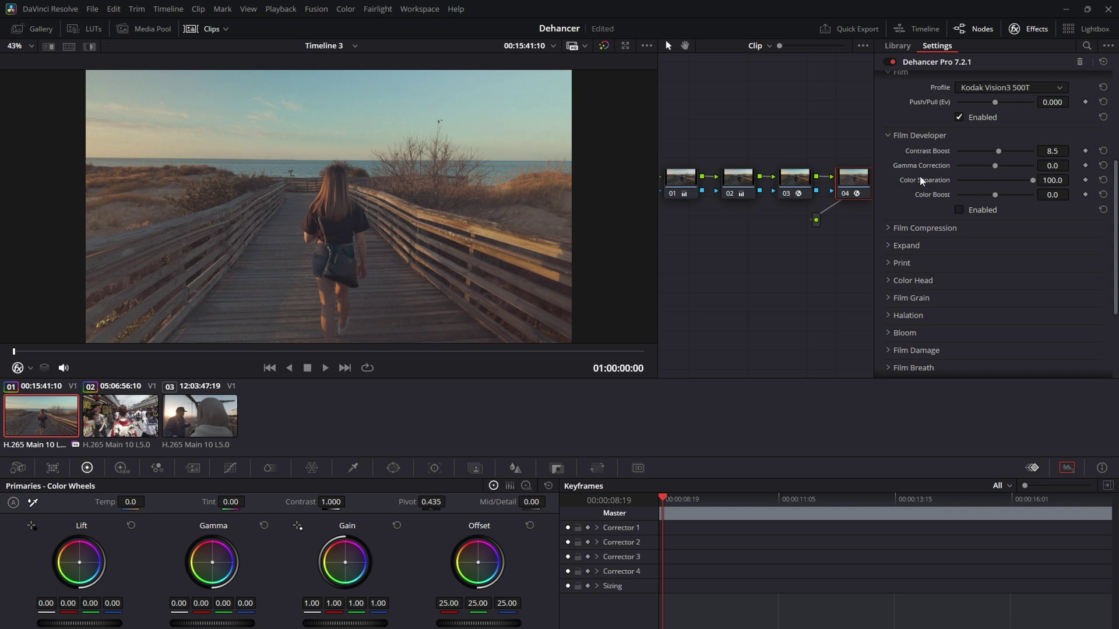
click(890, 135)
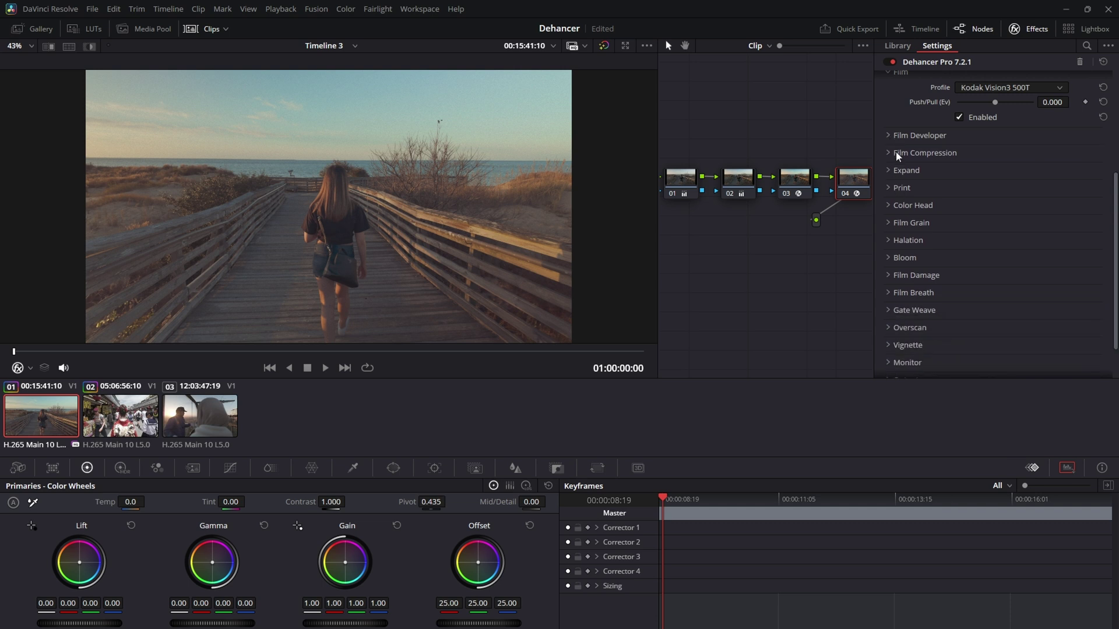
Compare Film Compression on and off, leaving it disabled.
click(895, 152)
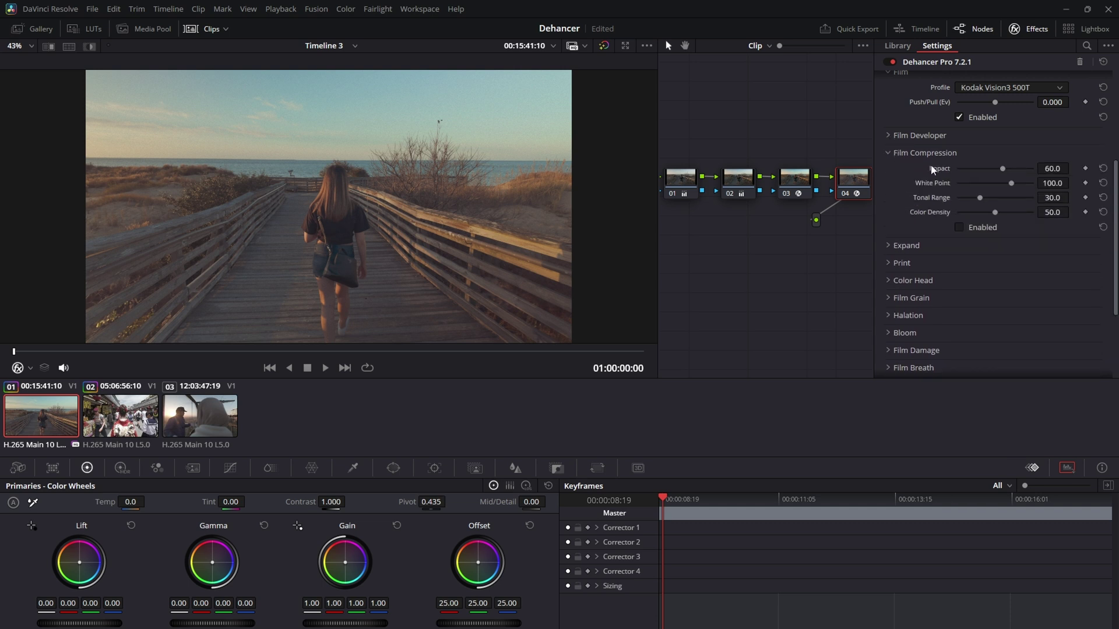
click(960, 228)
click(960, 228)
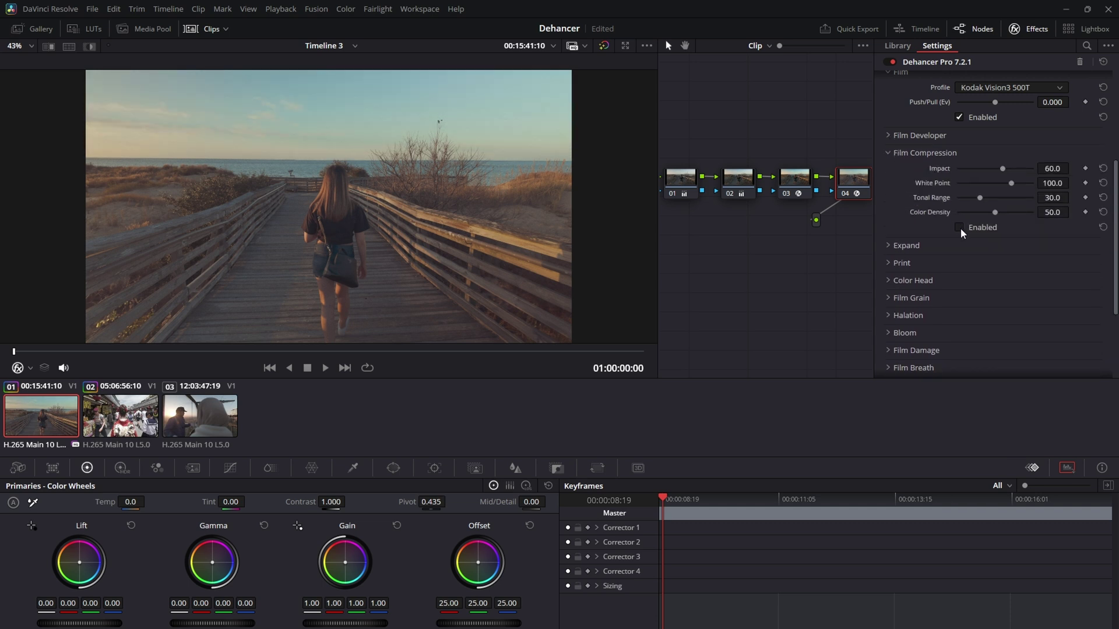
click(960, 227)
click(960, 227)
click(960, 228)
click(960, 227)
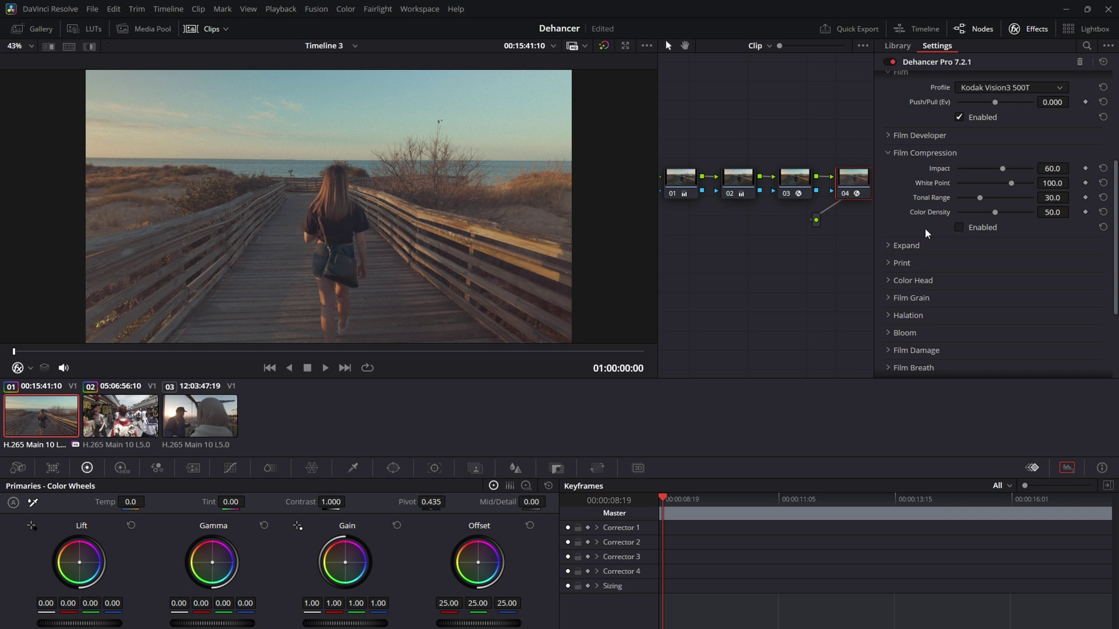
click(889, 152)
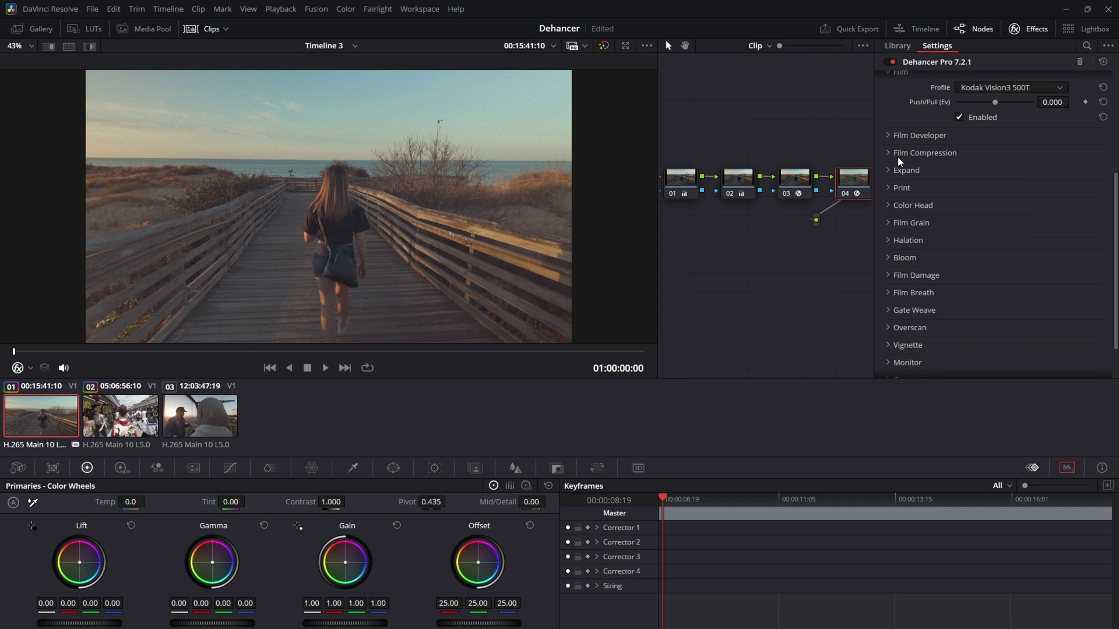
Set Dehancer's Expand Black Point to 2.48.
scroll(896, 159, down, 1)
click(891, 137)
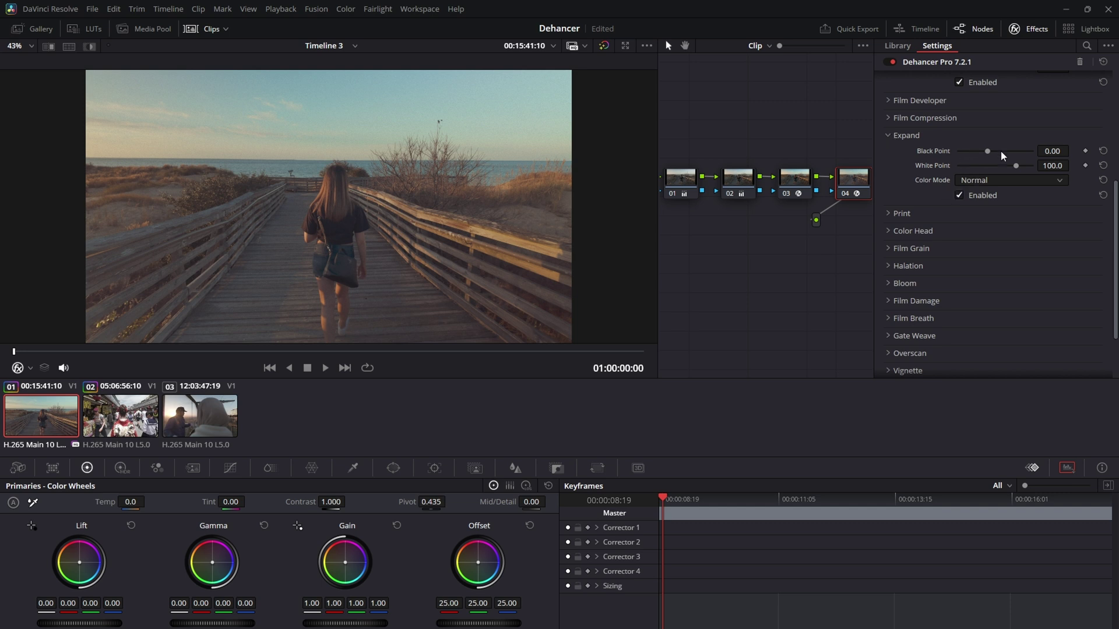
drag(989, 153, 992, 152)
Compare the Kodak 2383 Print Film stage on and off, leaving it disabled.
click(893, 213)
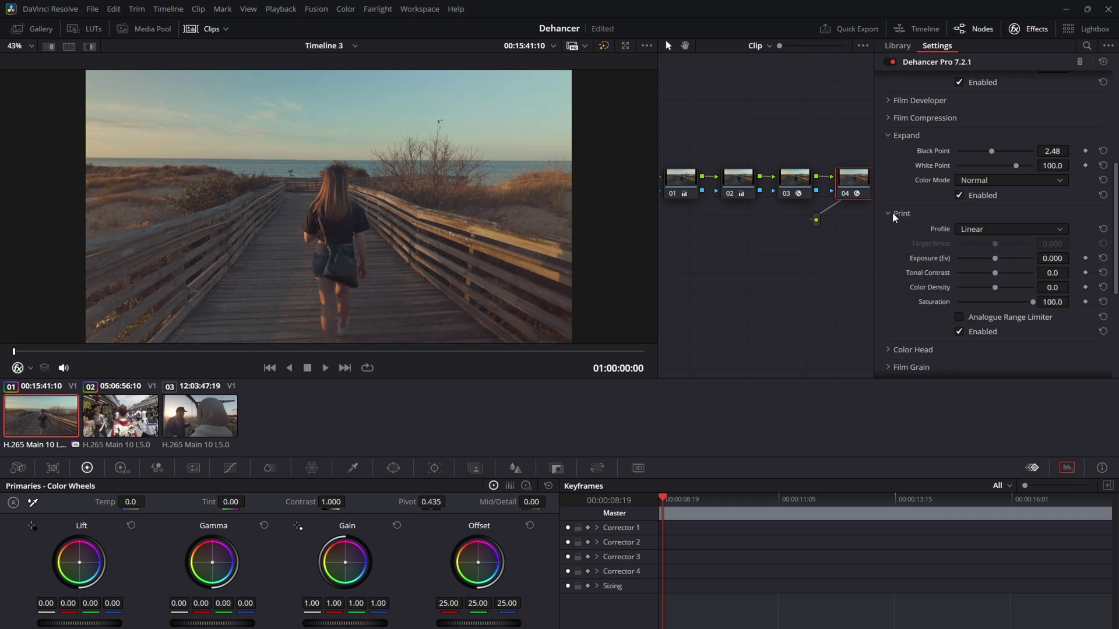
scroll(971, 190, down, 1)
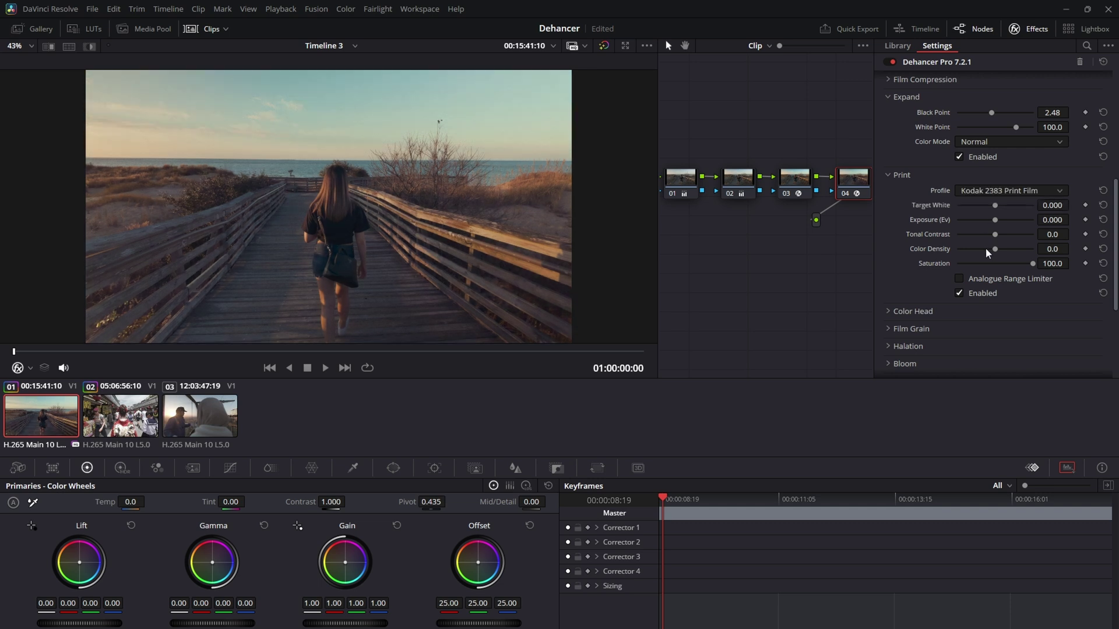
click(959, 294)
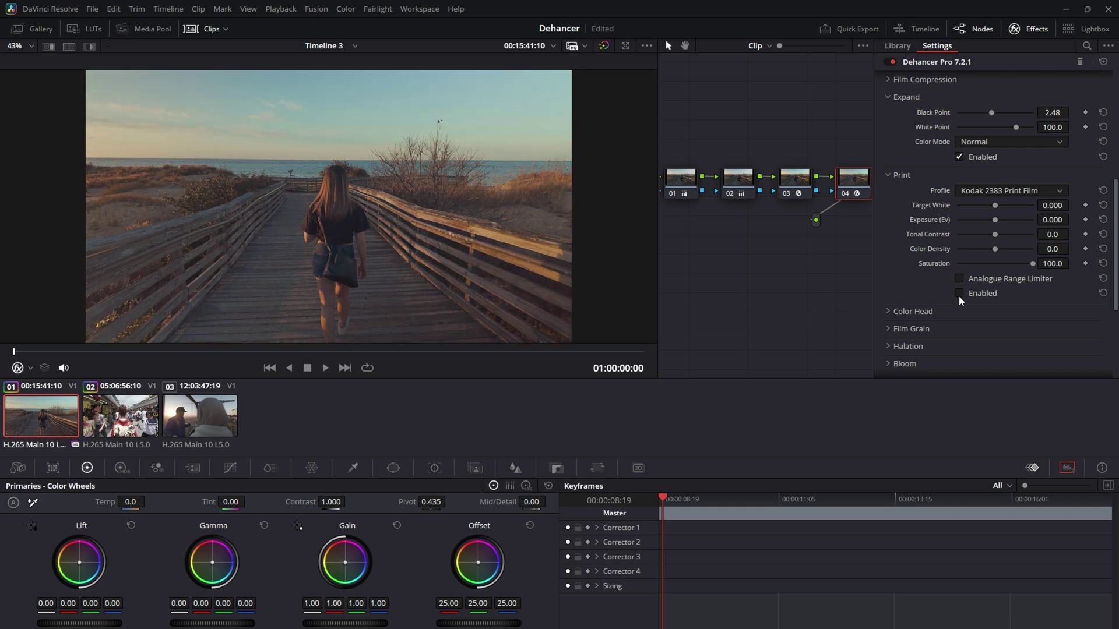
click(960, 294)
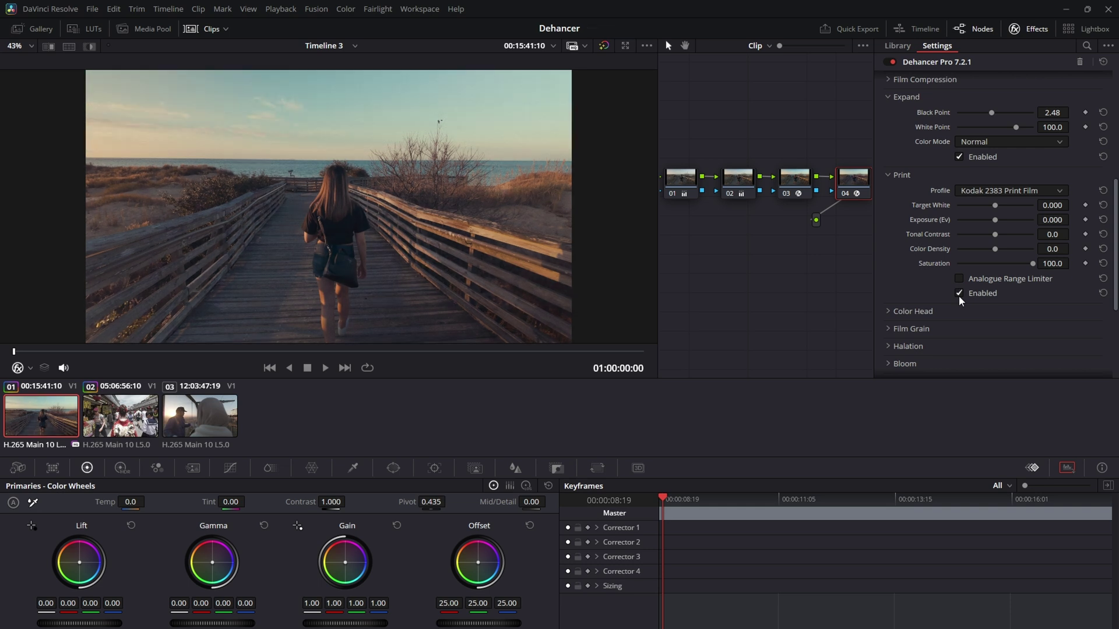
click(959, 295)
click(959, 295)
click(959, 293)
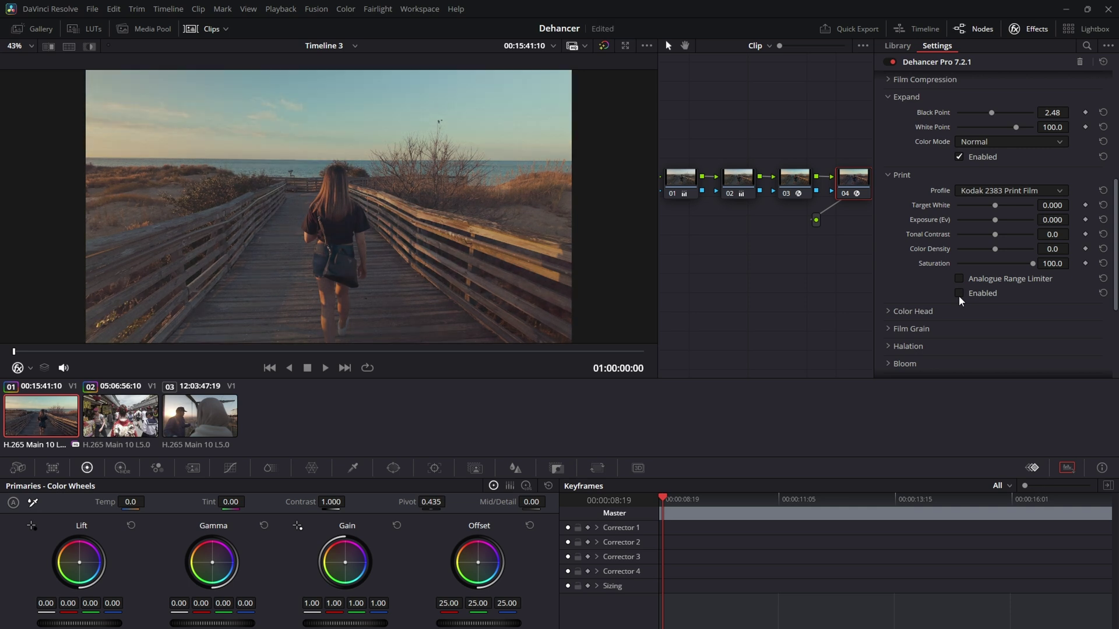
click(959, 293)
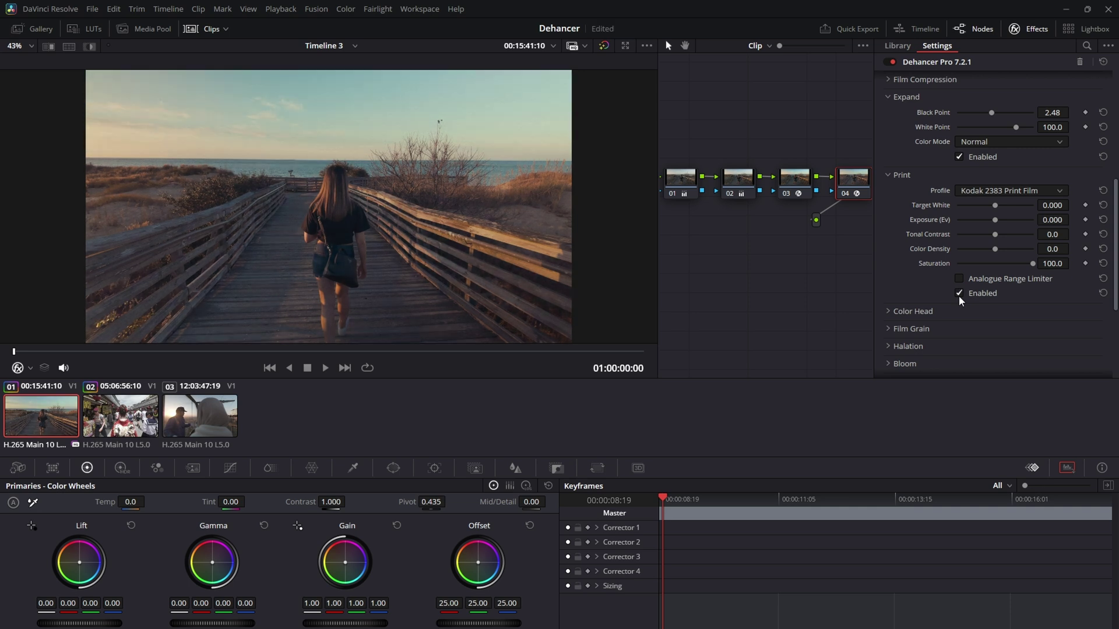
click(959, 294)
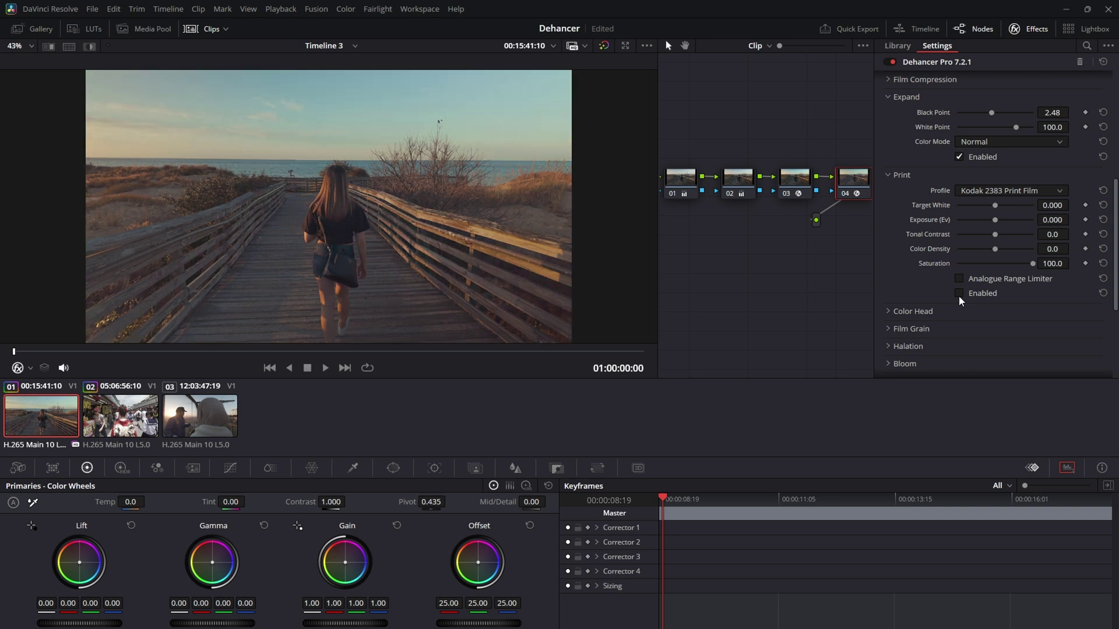
click(959, 294)
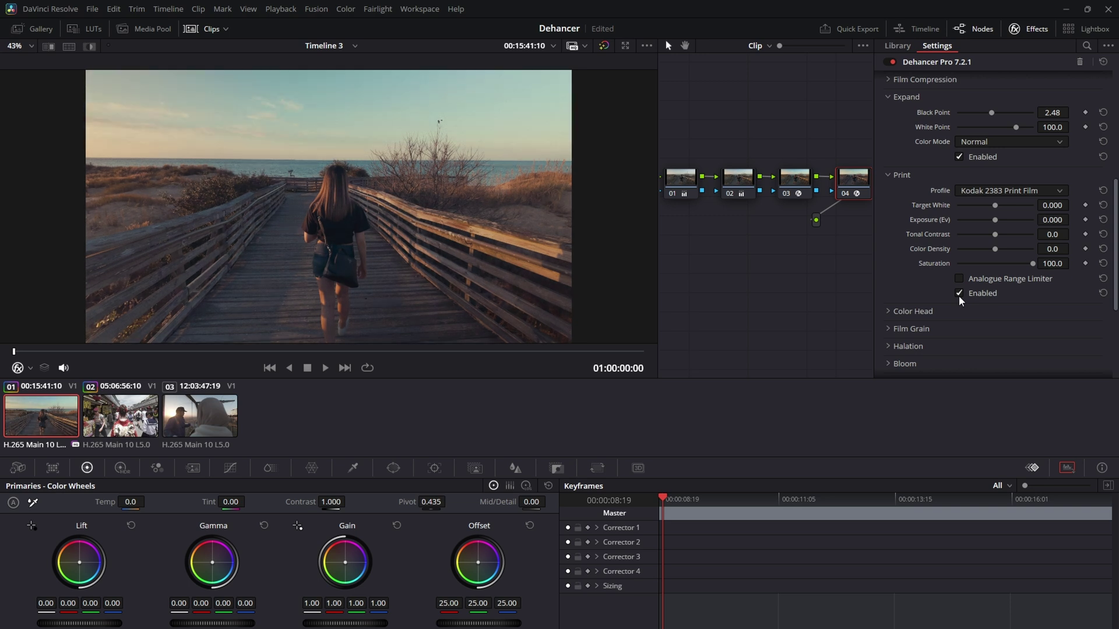
click(959, 293)
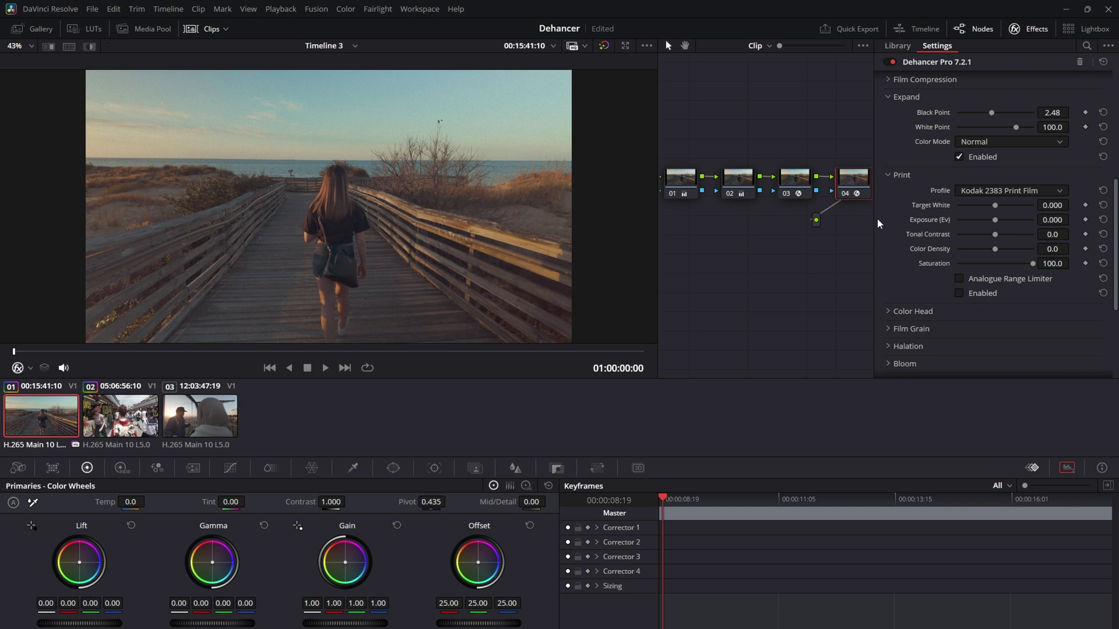
click(886, 173)
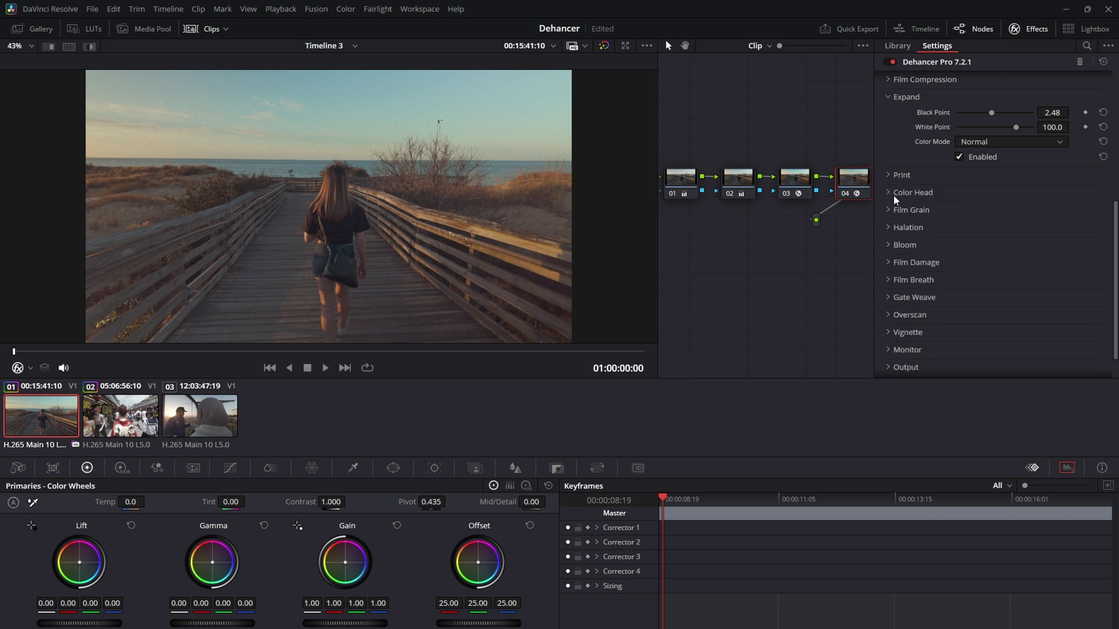
Set Color Head Yellow-Blue 2.7, Cyan-Red -3.5, Shadows Tone 11.6, Midtones Tone 10.1, Magenta-Green 0.0.
click(889, 192)
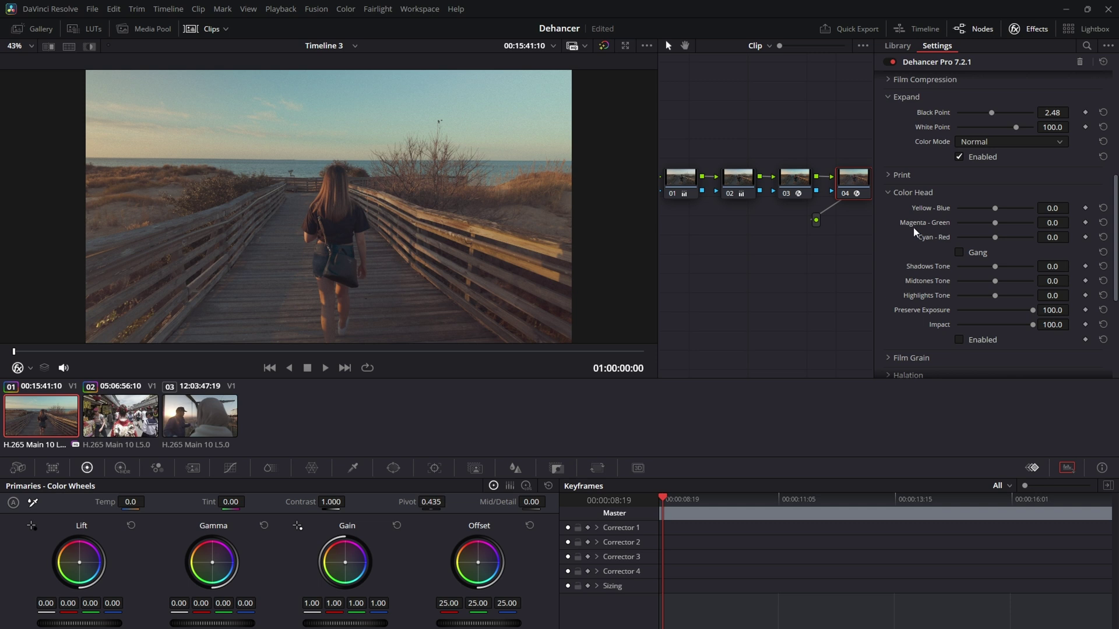
scroll(970, 240, down, 1)
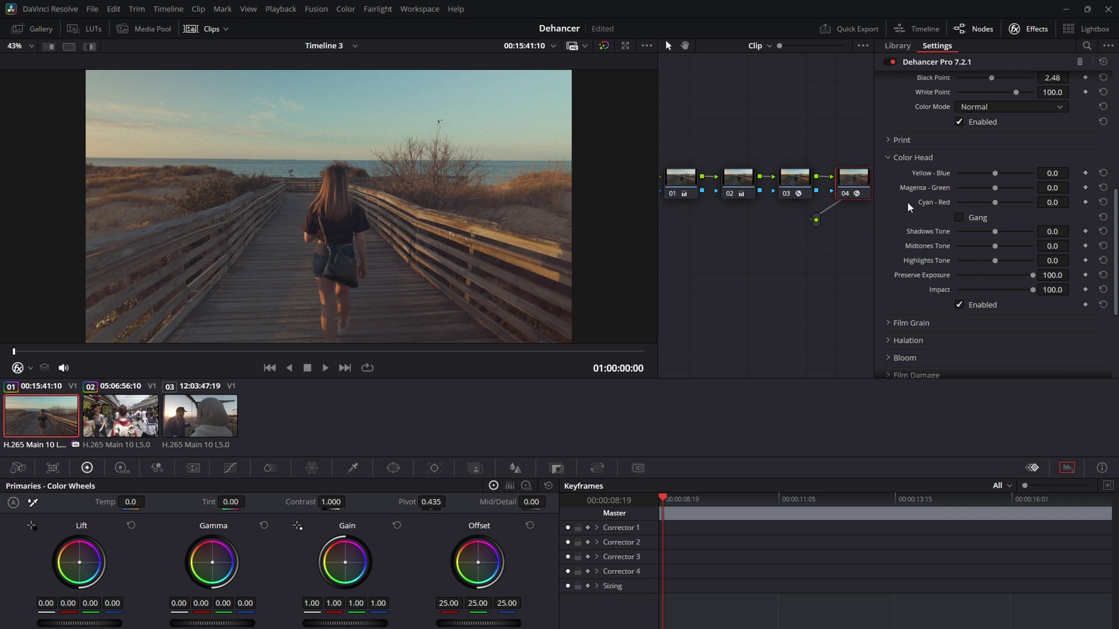
drag(995, 174, 997, 174)
drag(994, 187, 999, 193)
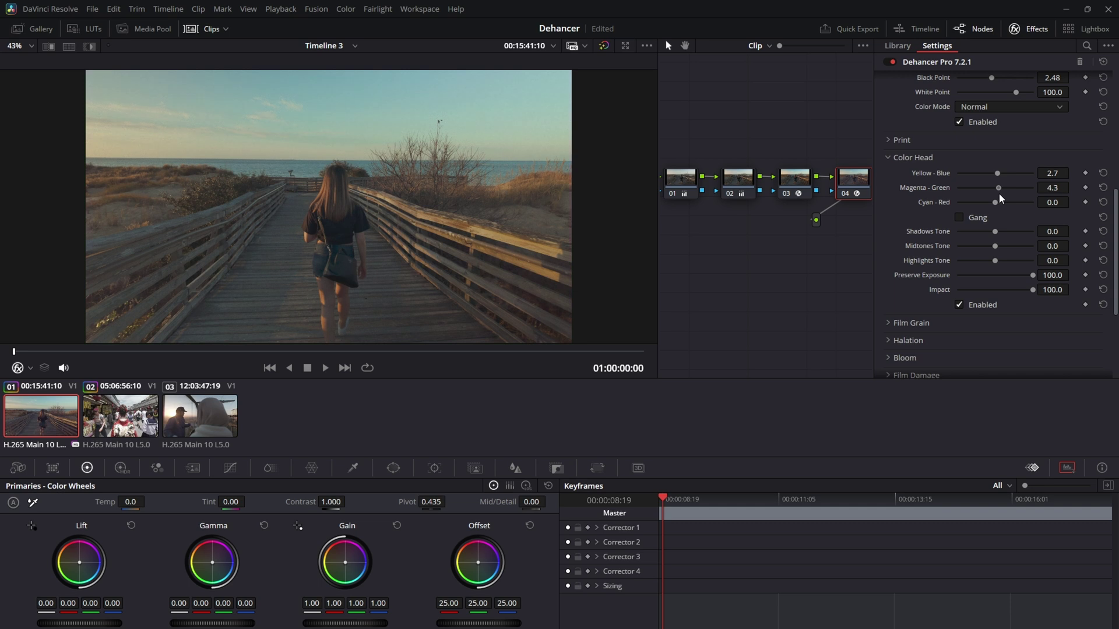
click(1103, 188)
drag(995, 203, 994, 204)
mouse_move(995, 232)
mouse_down()
mouse_move(967, 232)
mouse_move(1013, 232)
mouse_move(980, 233)
mouse_move(999, 233)
mouse_up()
drag(995, 246, 999, 247)
scroll(943, 270, down, 2)
Disable Dehancer's Film Grain.
click(888, 287)
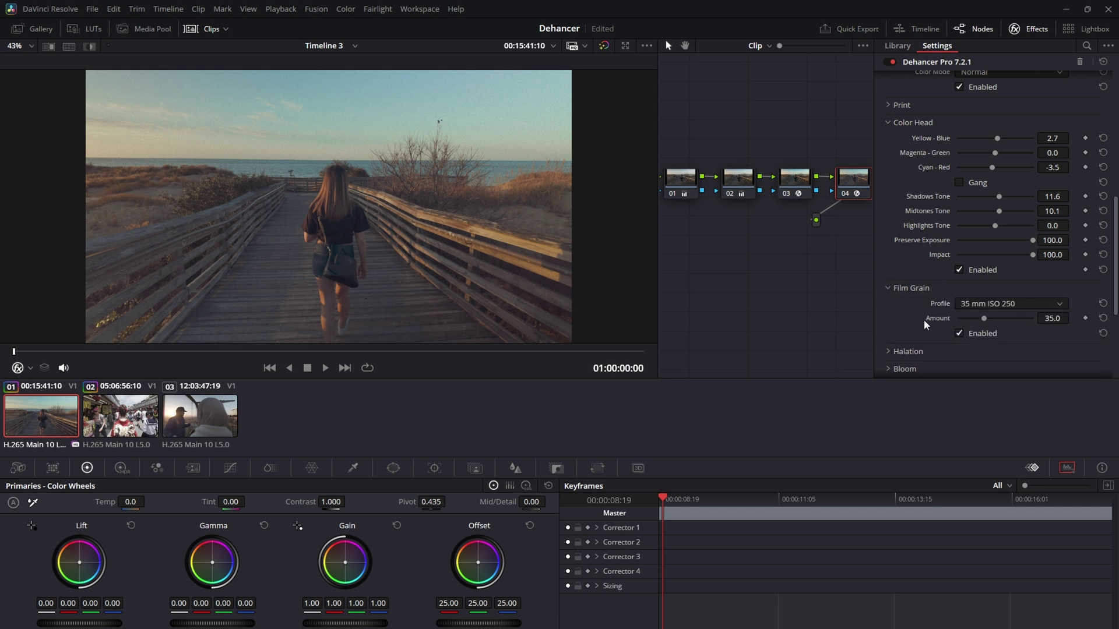
click(966, 337)
scroll(889, 279, down, 2)
Try Halation (Amplify 70.0) and Bloom (Amplify 50.0), then leave both disabled.
click(890, 281)
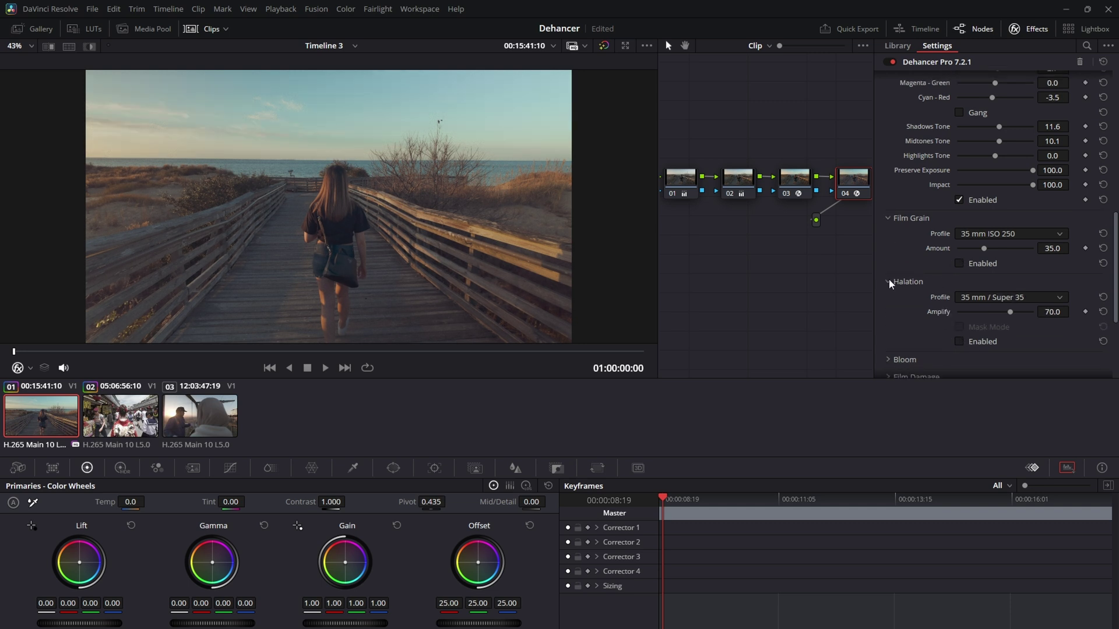
scroll(889, 278, down, 2)
click(890, 288)
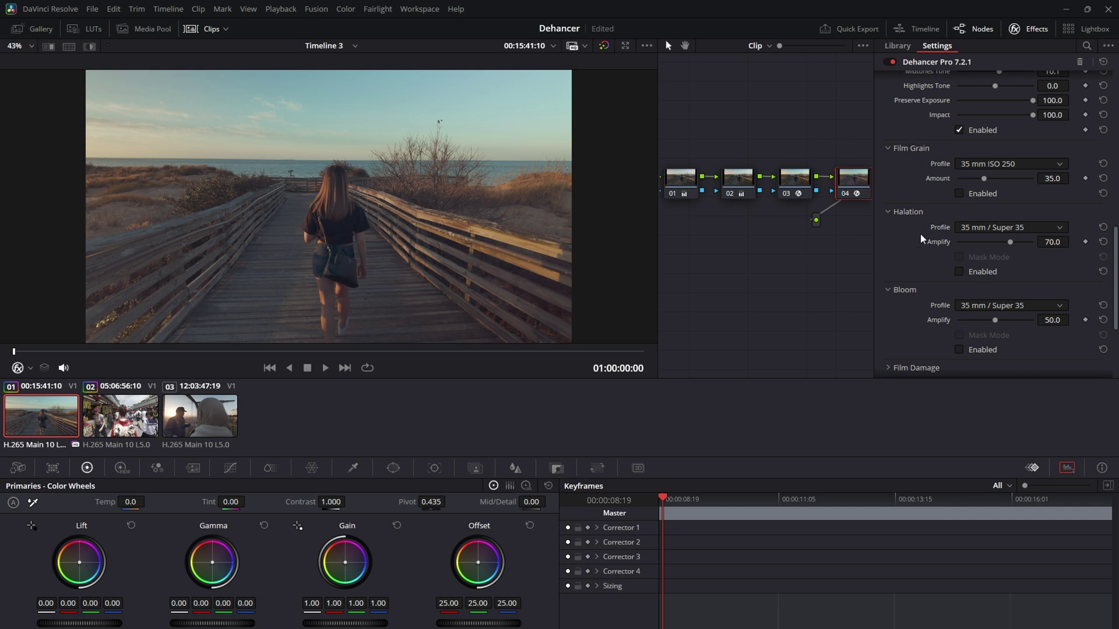
scroll(926, 220, down, 2)
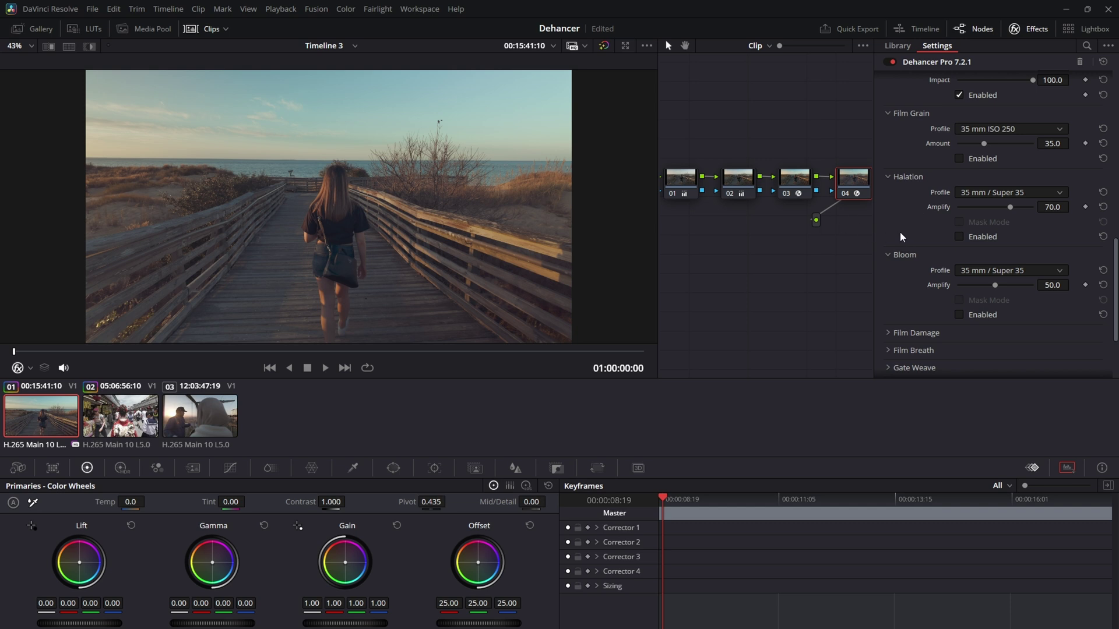
click(959, 237)
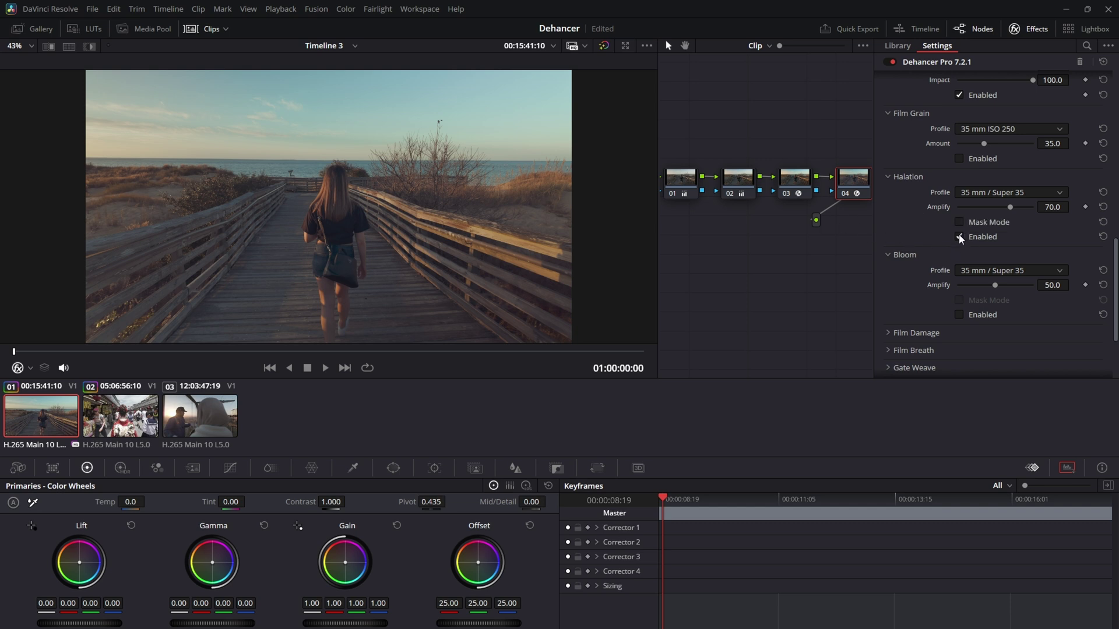
click(960, 315)
click(959, 237)
click(959, 315)
scroll(930, 280, down, 1)
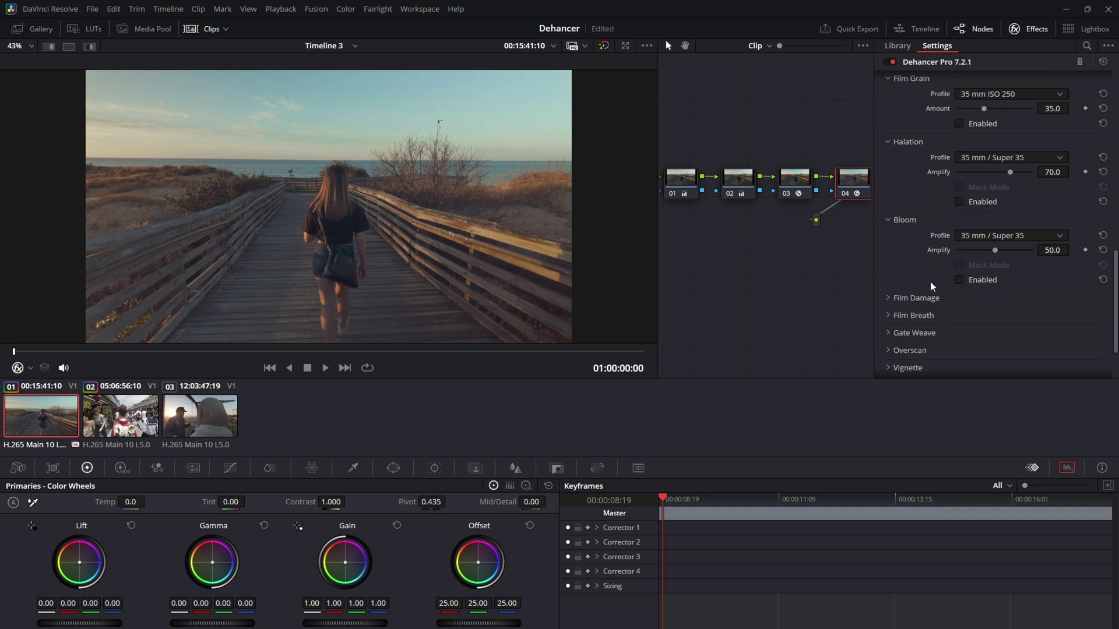
scroll(930, 281, down, 2)
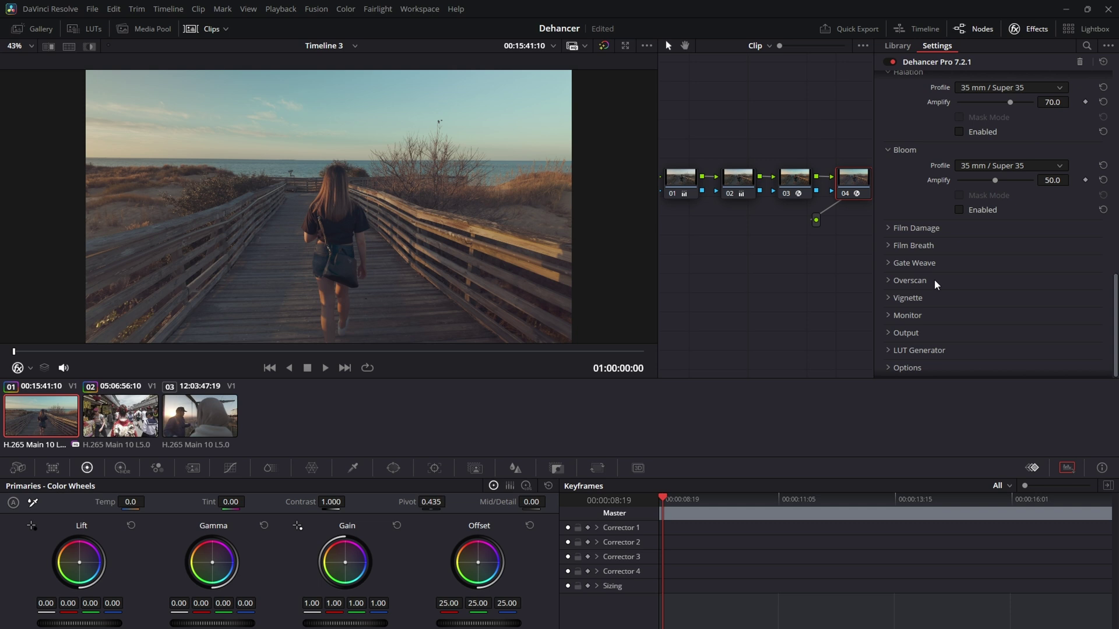
Set Film Damage Total Amount to 9.7, preview playback, then disable Film Damage.
scroll(930, 279, down, 1)
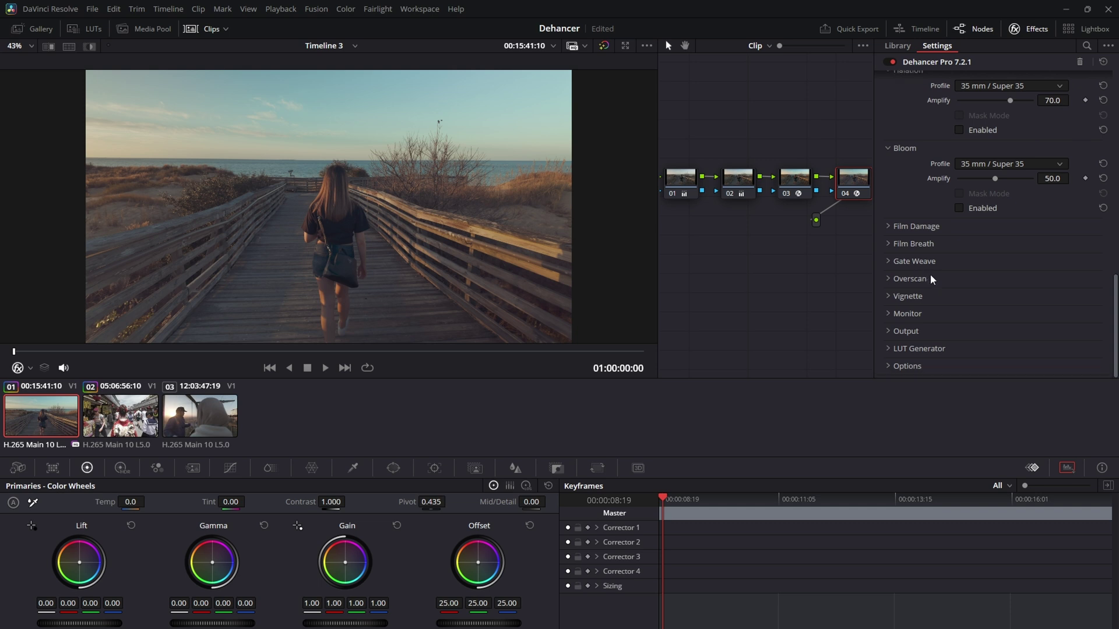
click(891, 225)
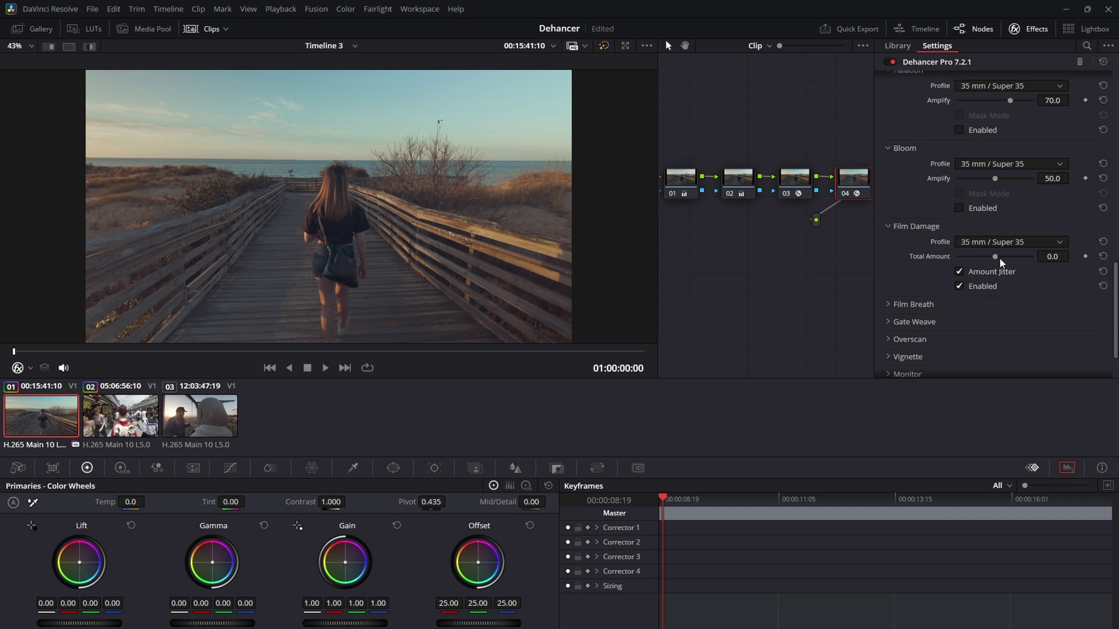
mouse_move(1000, 260)
mouse_down()
mouse_move(981, 258)
mouse_move(1038, 264)
mouse_move(1002, 257)
mouse_up()
key(space)
drag(65, 352, 19, 352)
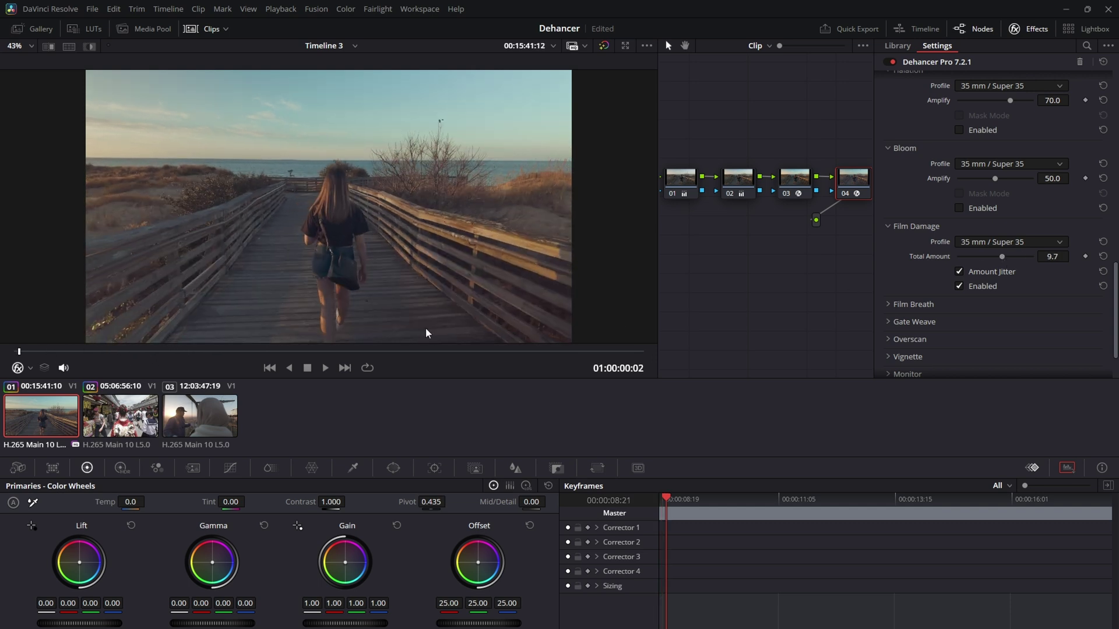
click(959, 285)
Disable Gate Weave and expand Overscan, showing the Super 35mm 1.37:1 gate.
scroll(891, 227, down, 1)
click(910, 267)
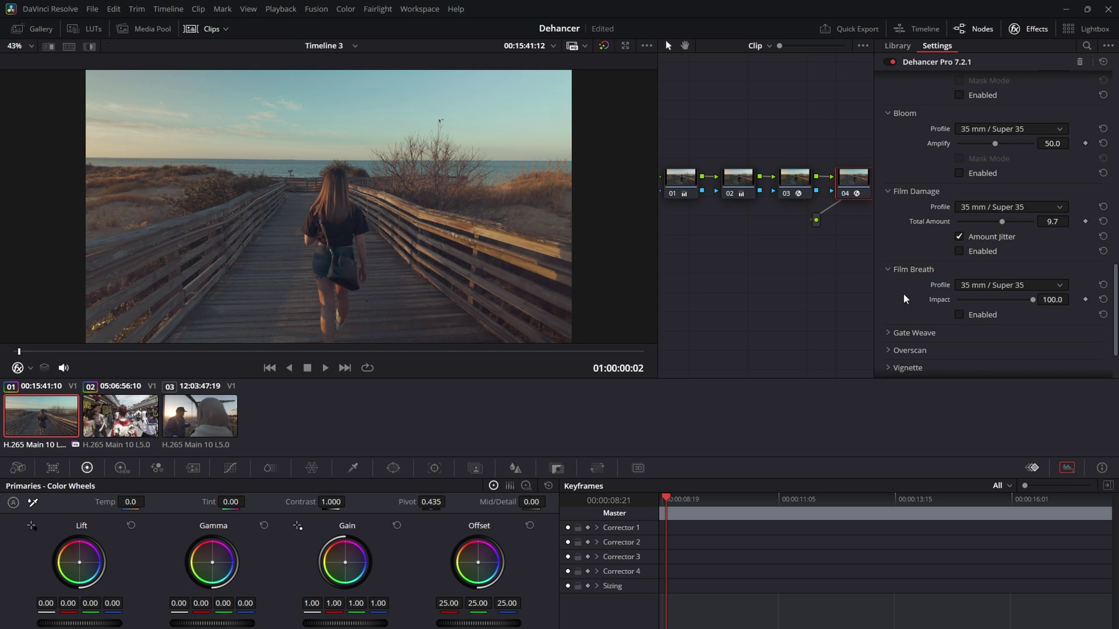
scroll(900, 293, down, 3)
click(914, 261)
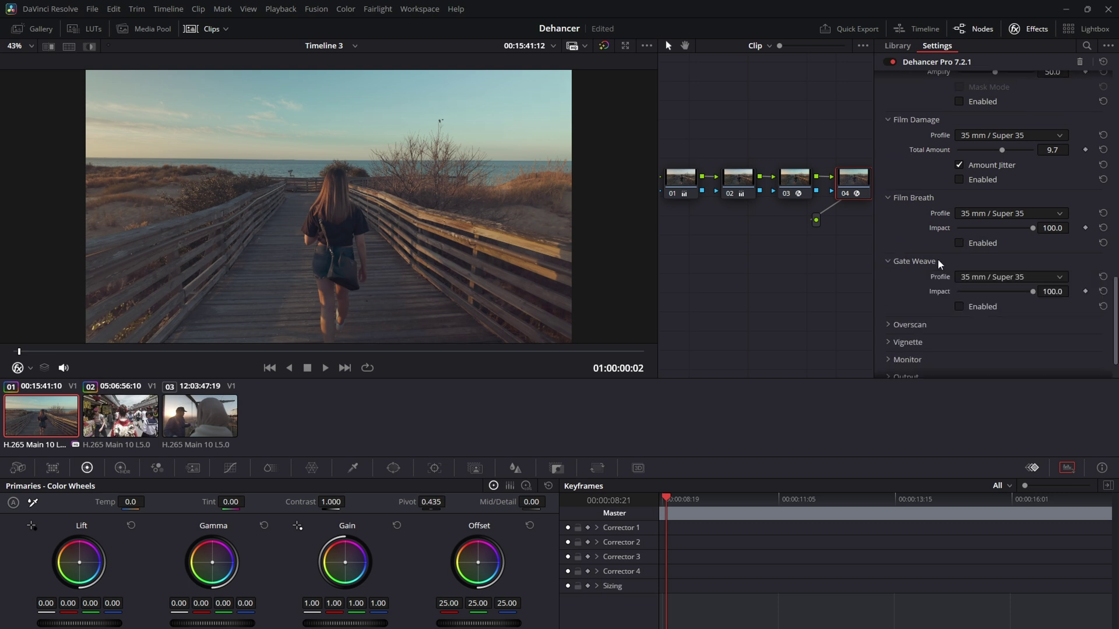
click(959, 307)
scroll(947, 295, down, 2)
click(935, 289)
scroll(915, 280, down, 6)
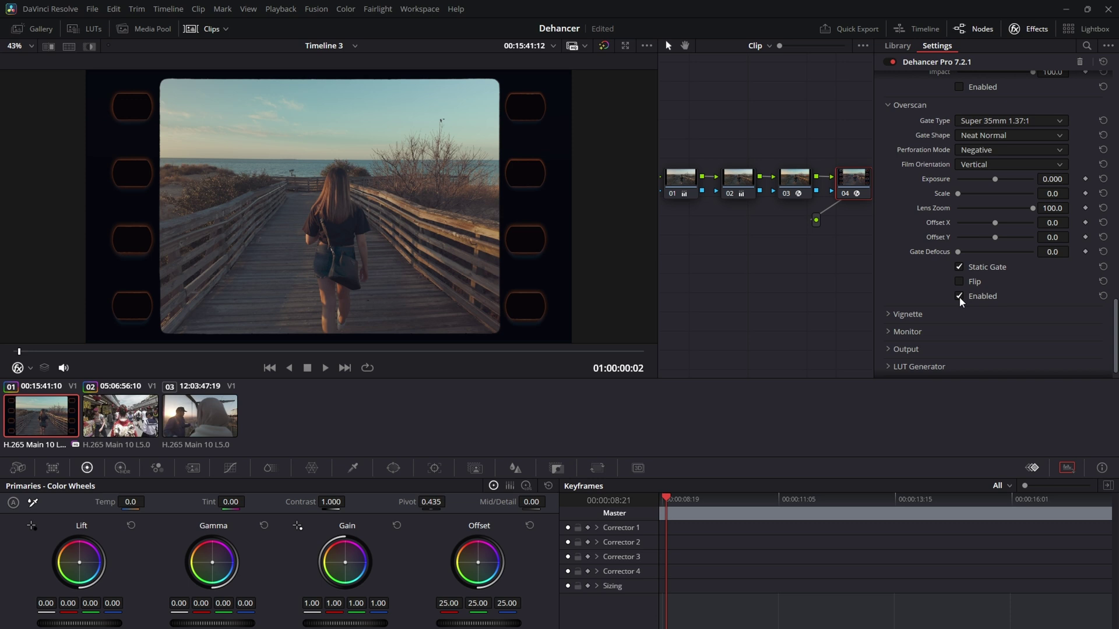
Switch off Overscan and enable the Vignette (Exposure -0.250, Size 50.0, Feather 100.0).
click(960, 297)
click(907, 314)
scroll(910, 289, down, 3)
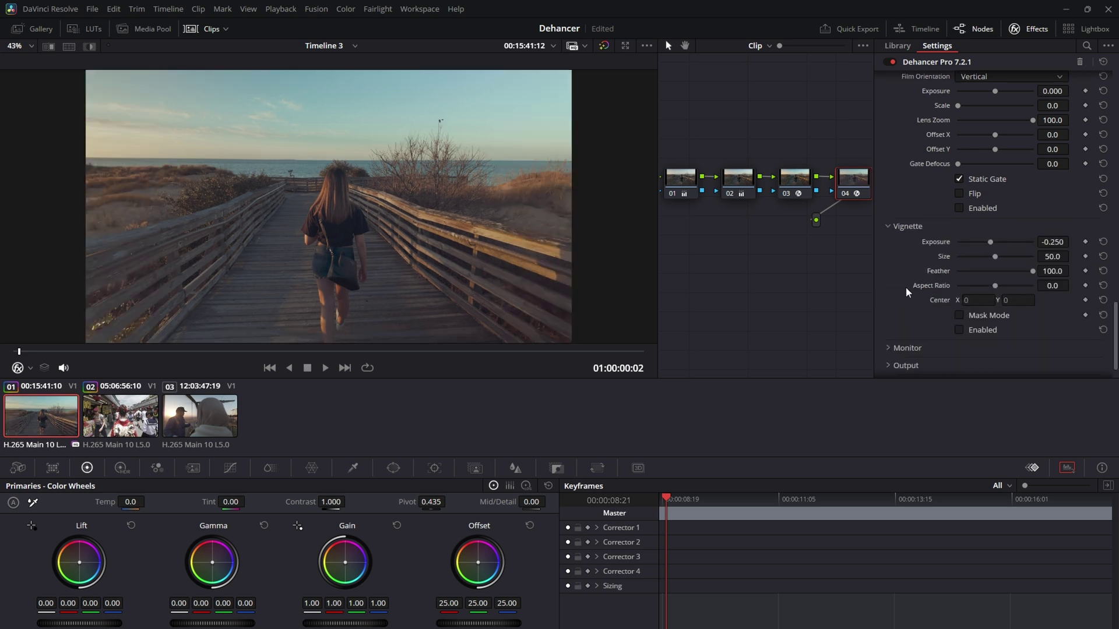
scroll(906, 286, down, 1)
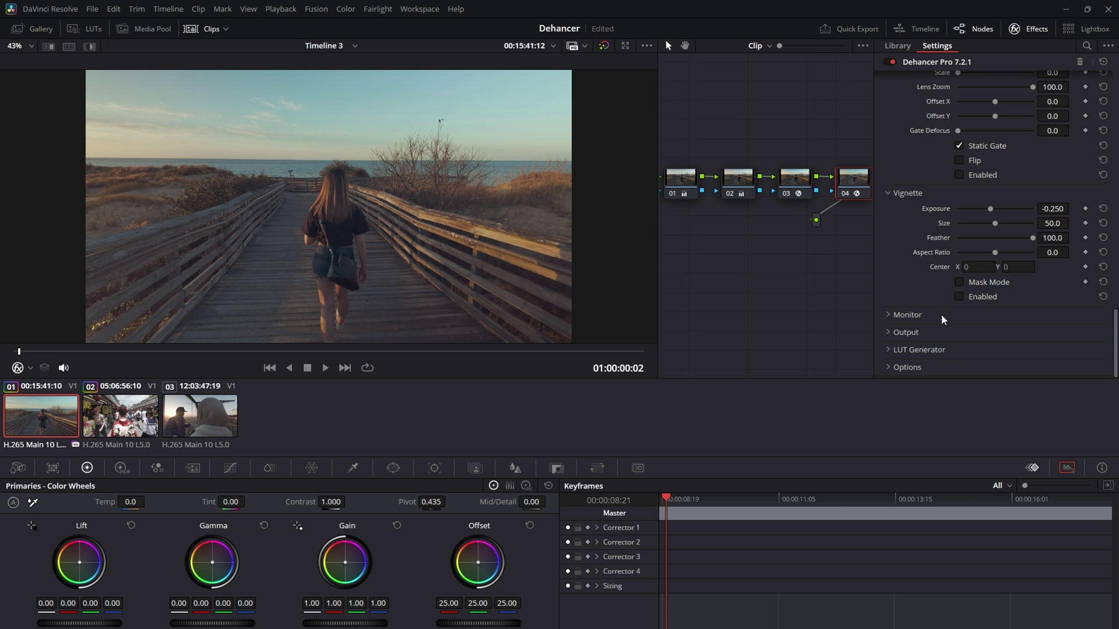
click(959, 297)
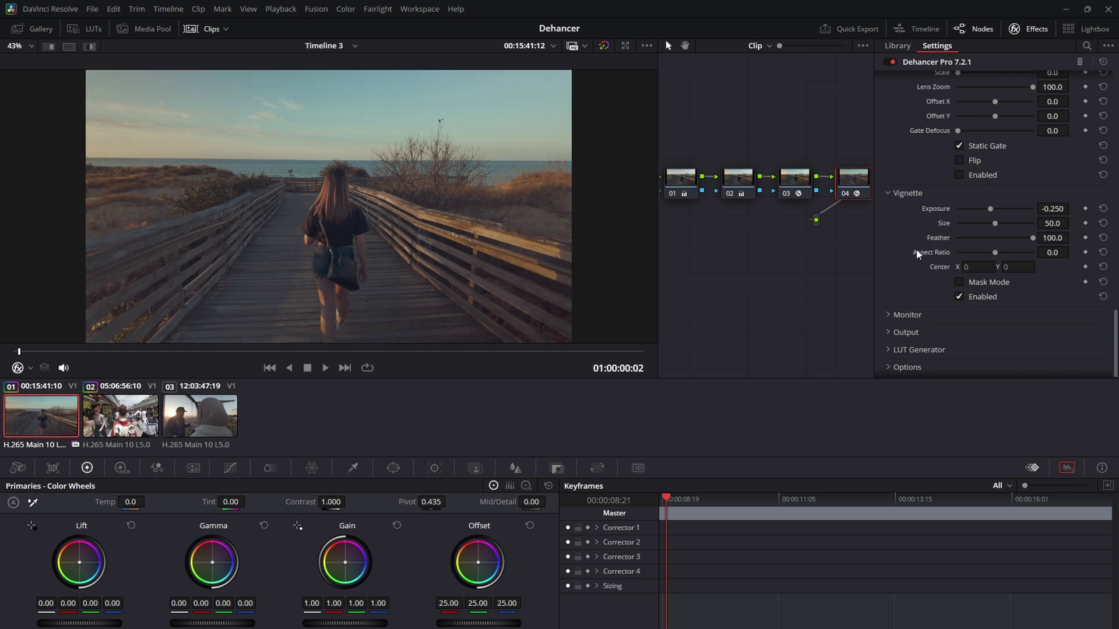
click(892, 314)
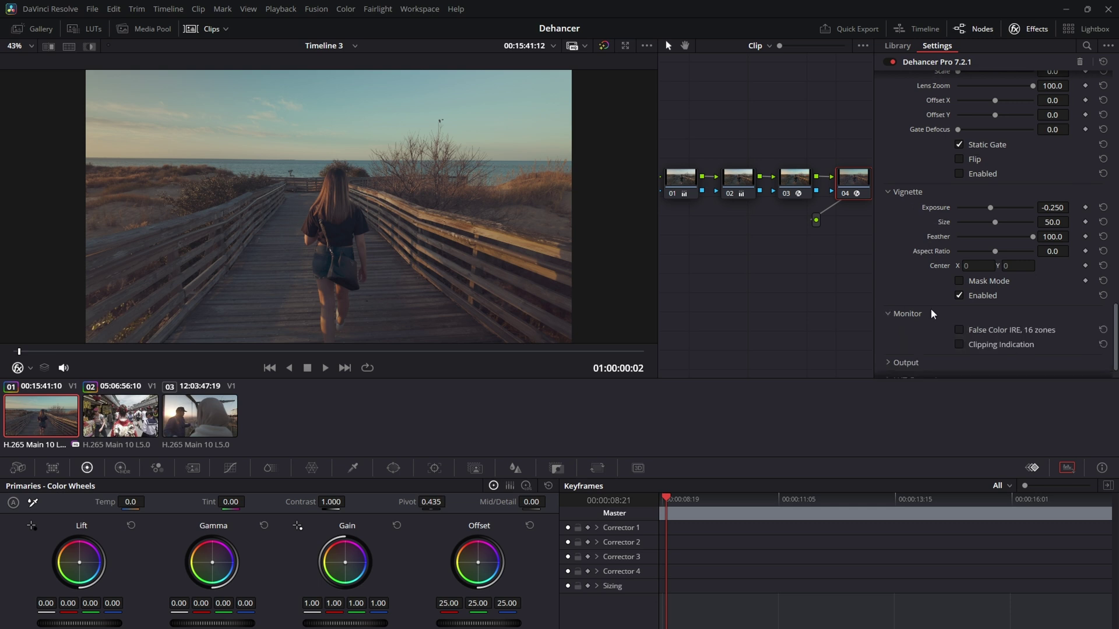
click(898, 315)
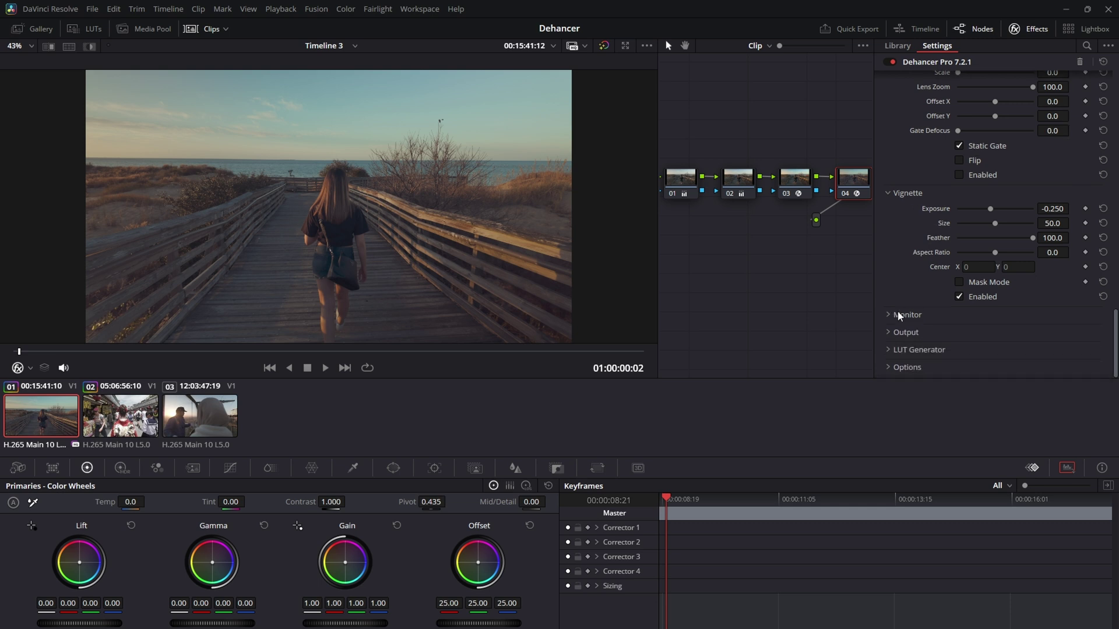
click(888, 334)
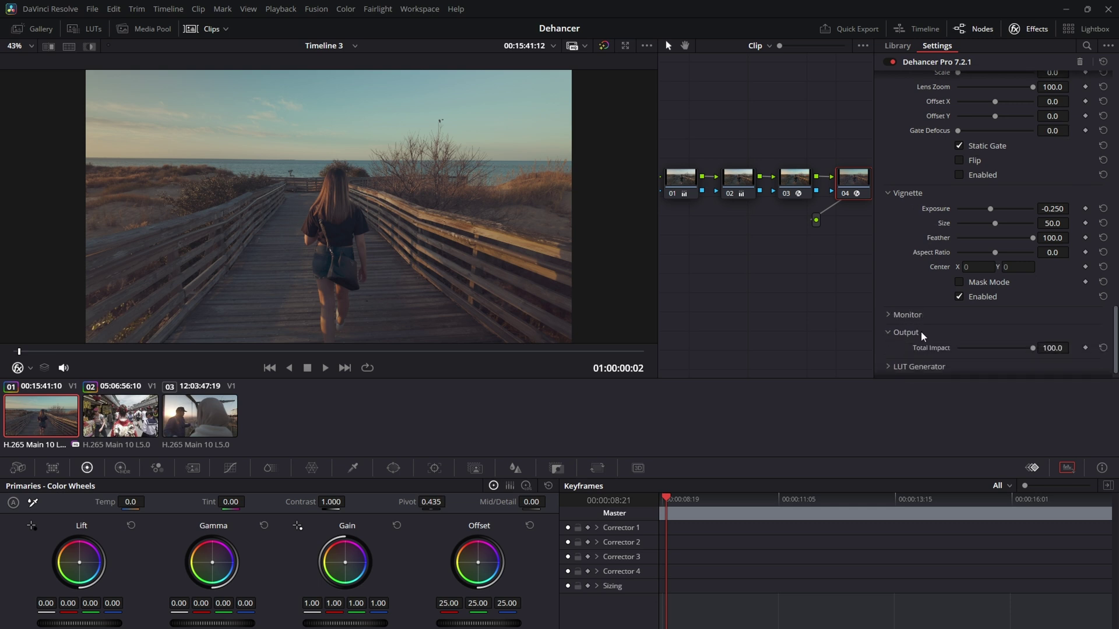
click(890, 332)
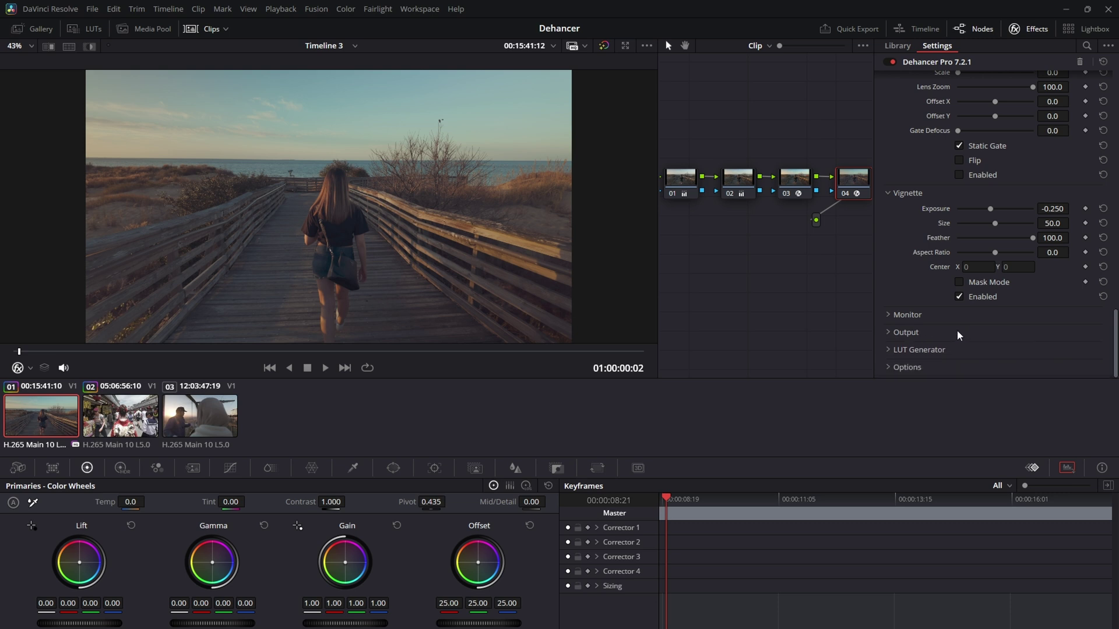
click(892, 348)
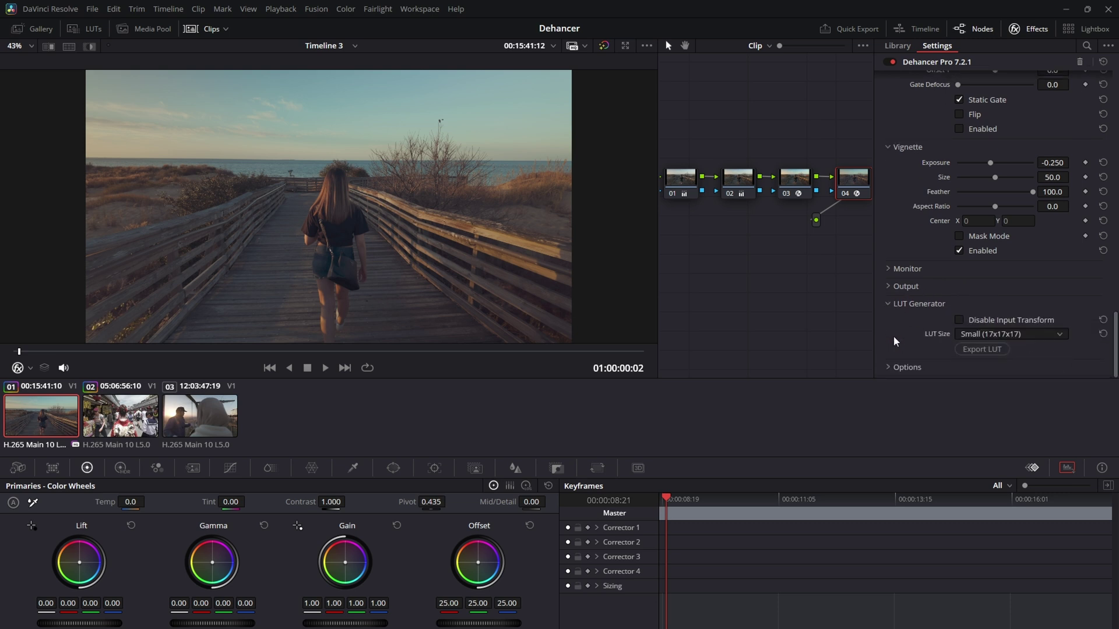
click(887, 303)
click(890, 368)
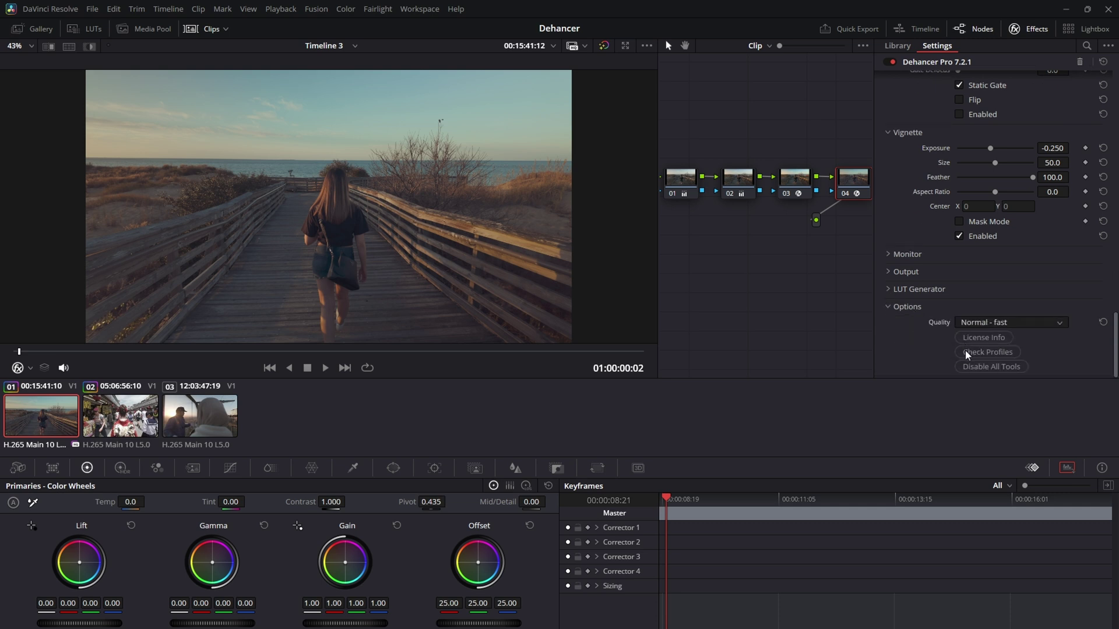
scroll(935, 348, up, 10)
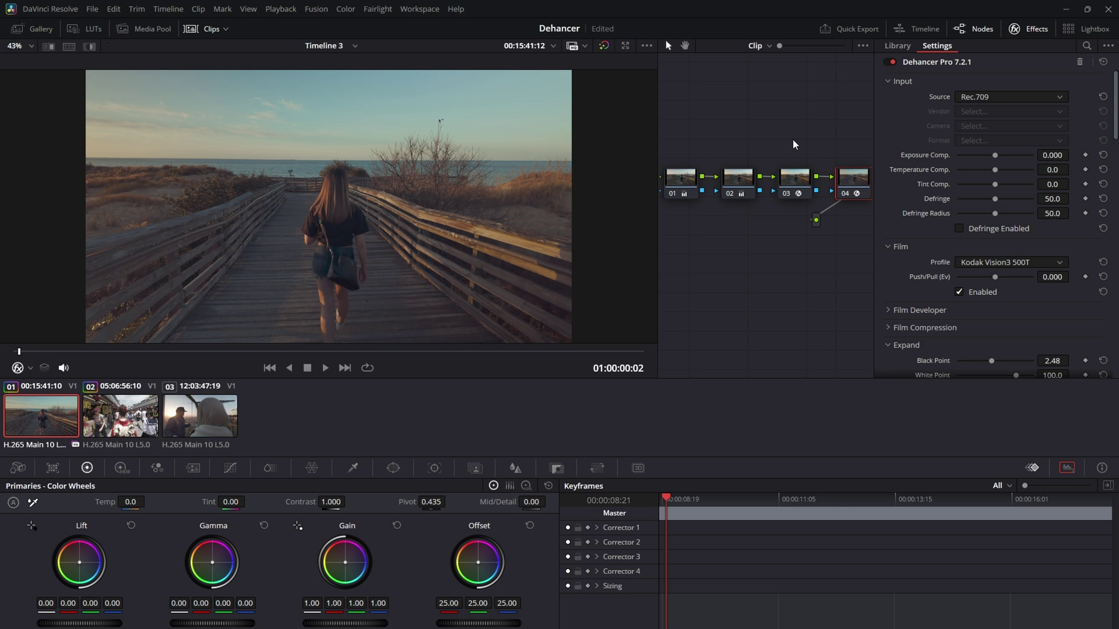
Bypass node 03 to compare the beach grade, restore it, then switch to street clip 02.
scroll(810, 137, down, 1)
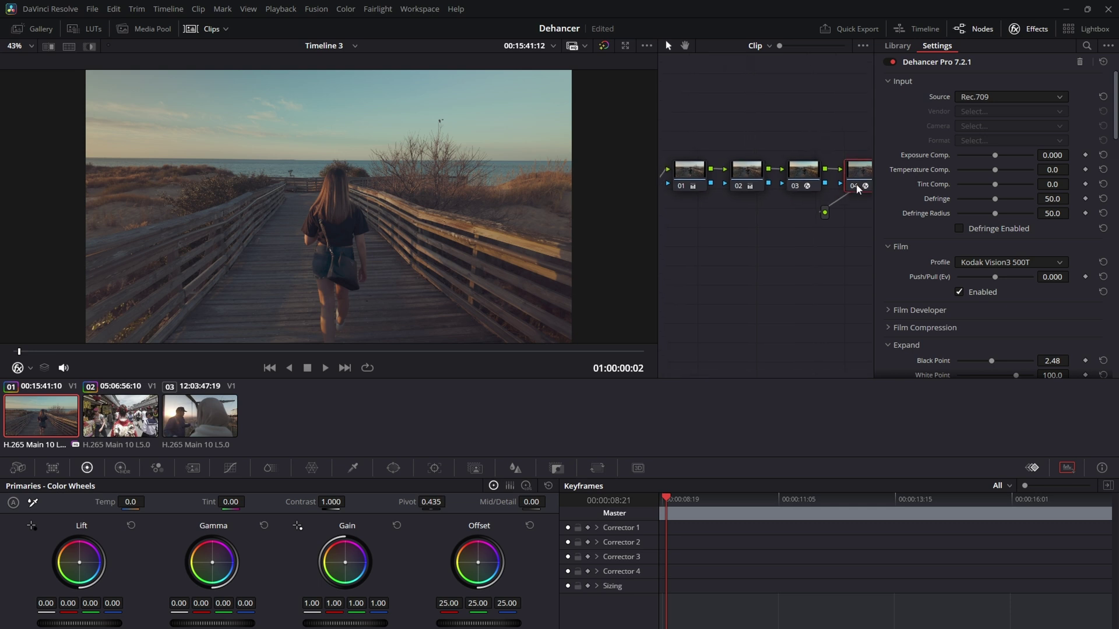
click(797, 186)
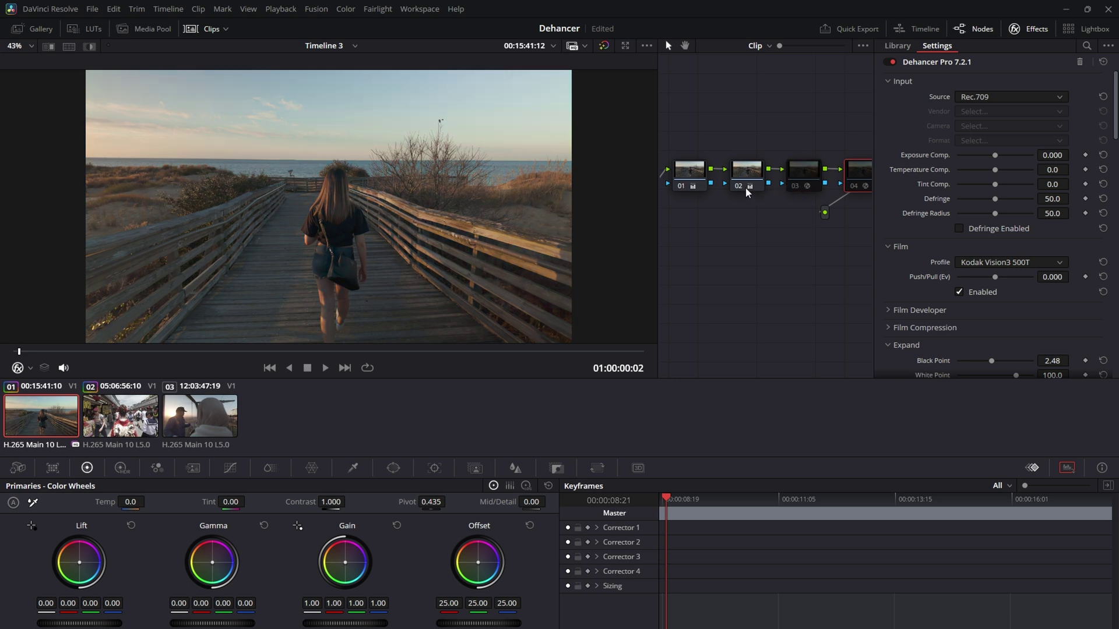
key(ctrl+z)
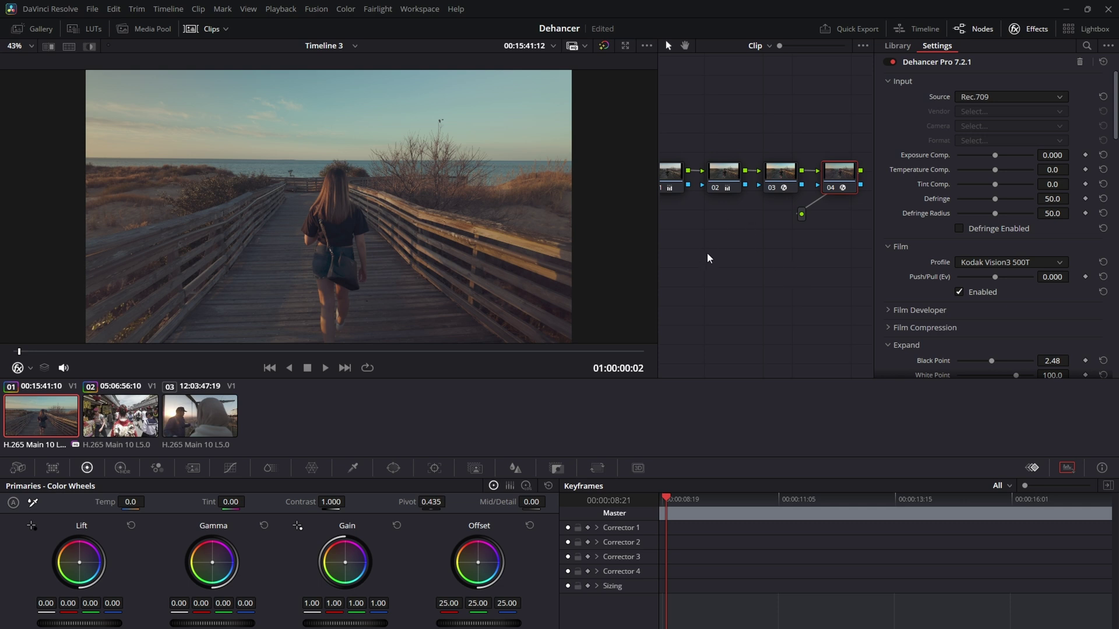
click(139, 412)
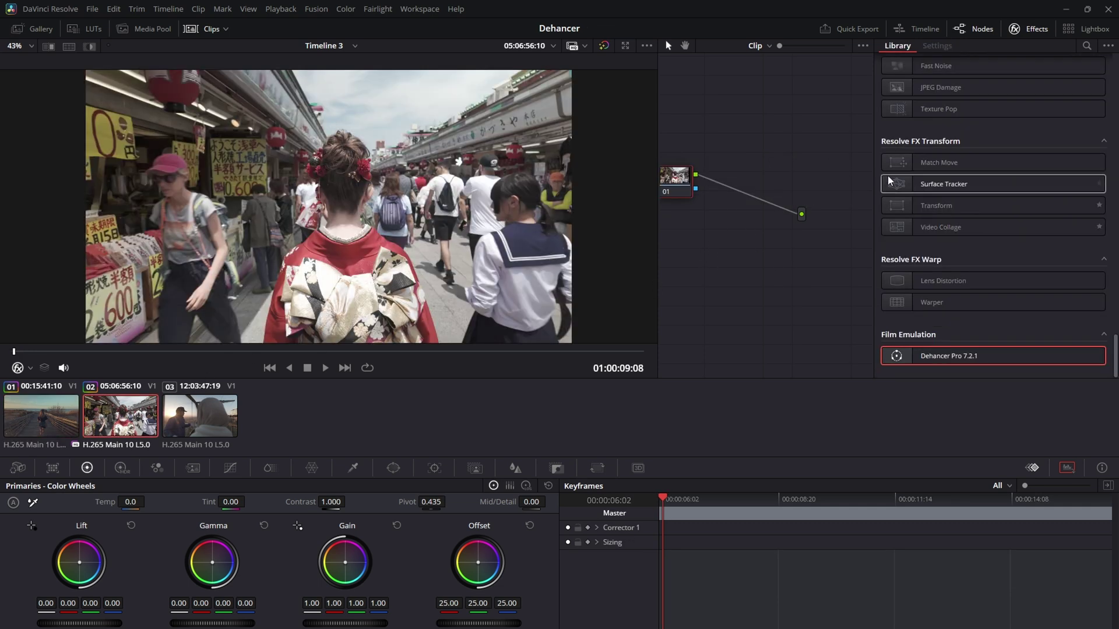
Paste the beach clip's four-node grade onto the street clip and reselect node 01.
click(1026, 36)
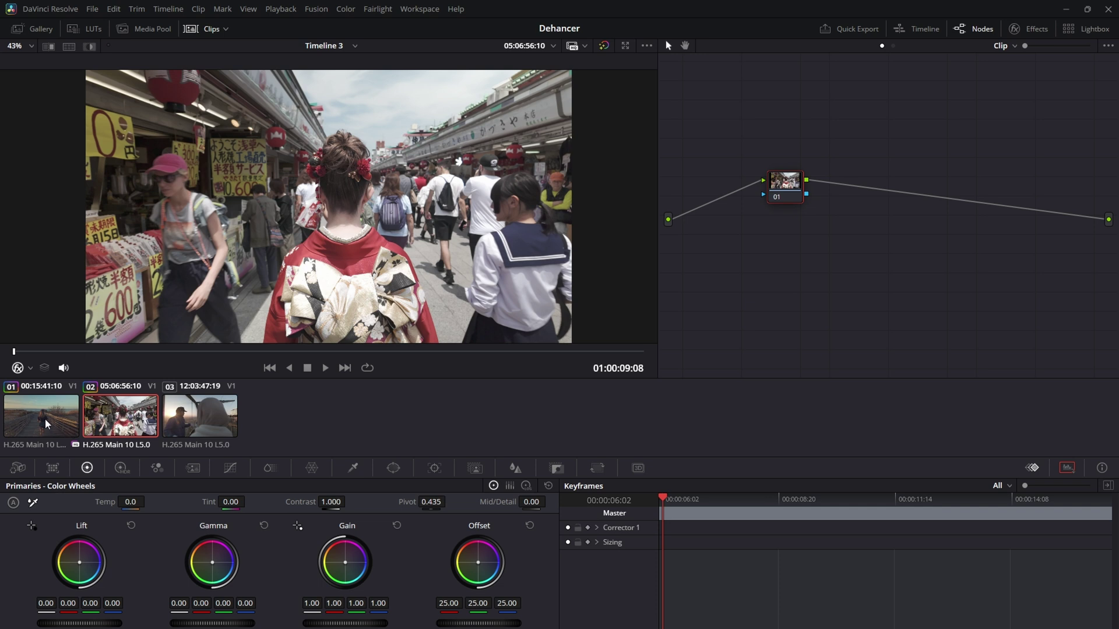
key(ctrl+v)
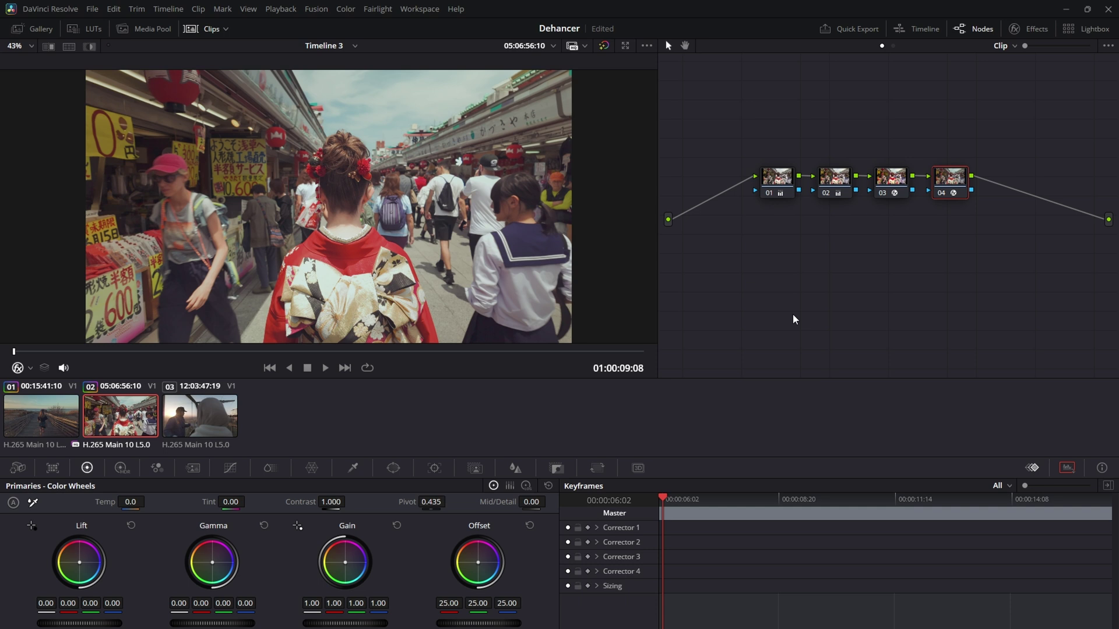
key(shift+semicolon)
key(shift+semicolon)
key(shift+semicolon)
click(839, 181)
key(shift+semicolon)
key(shift+grave)
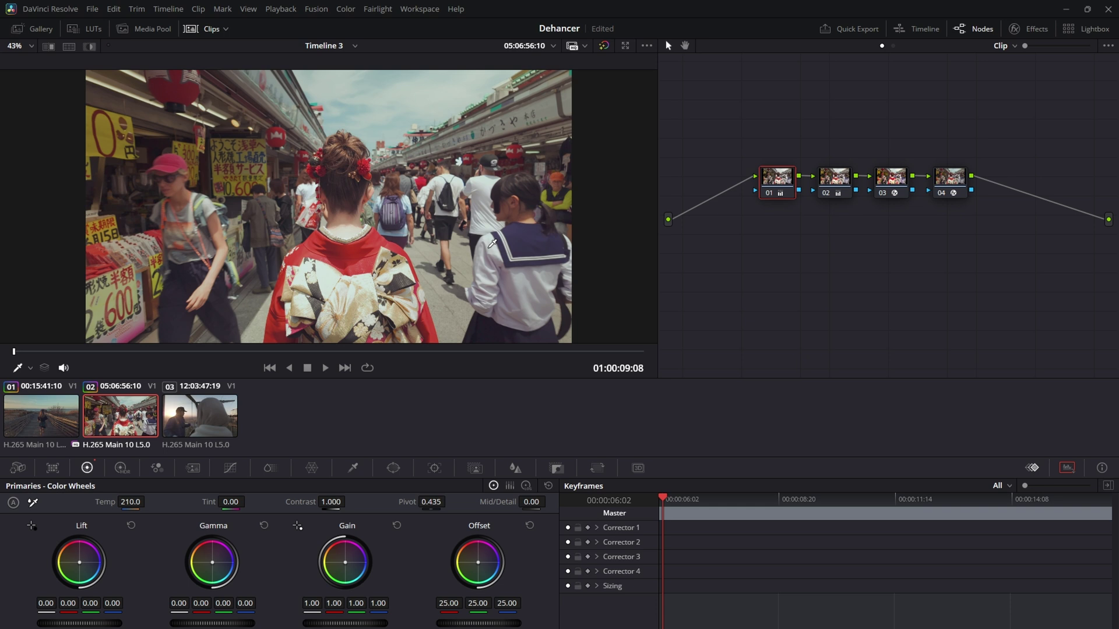
click(938, 184)
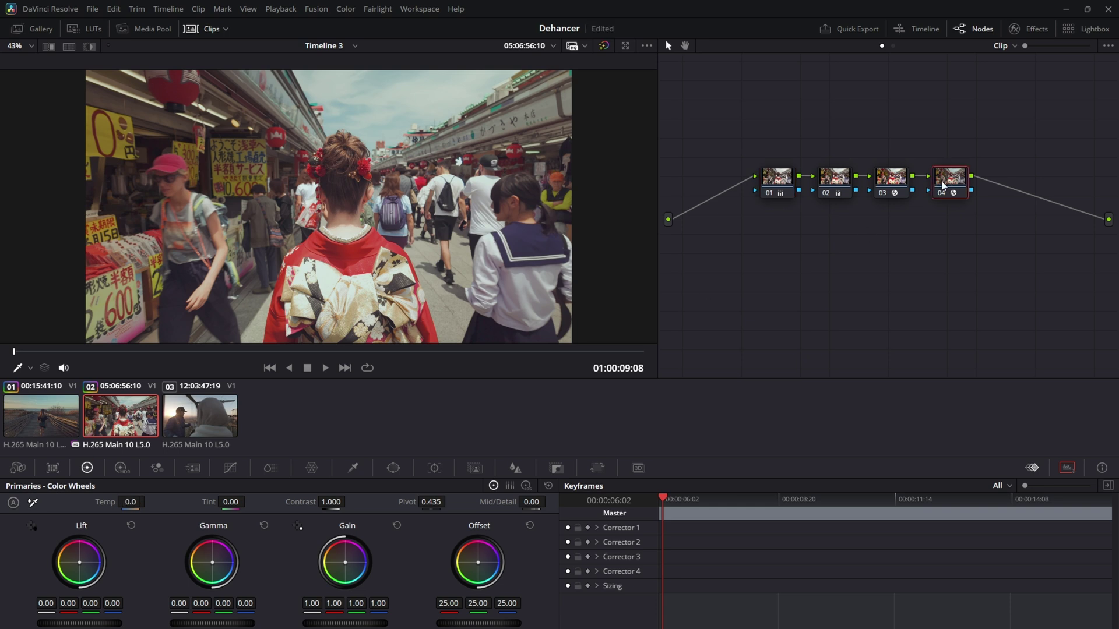
Toggle node 04's Kodak 2383 Print stage on and off to compare, leaving it enabled.
click(1027, 32)
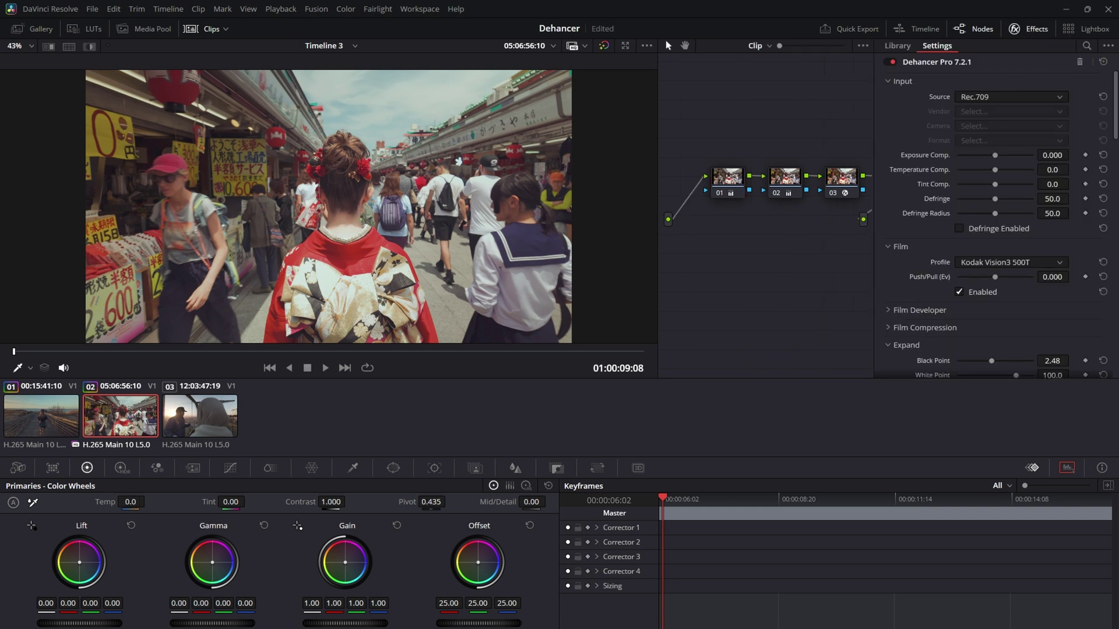
click(888, 245)
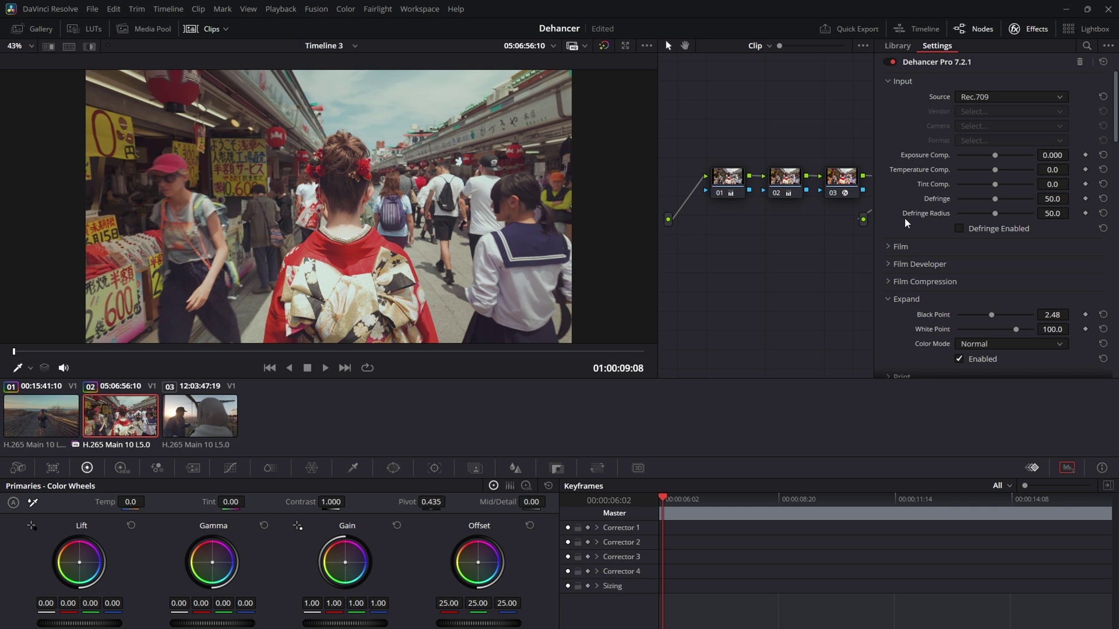
scroll(922, 233, down, 5)
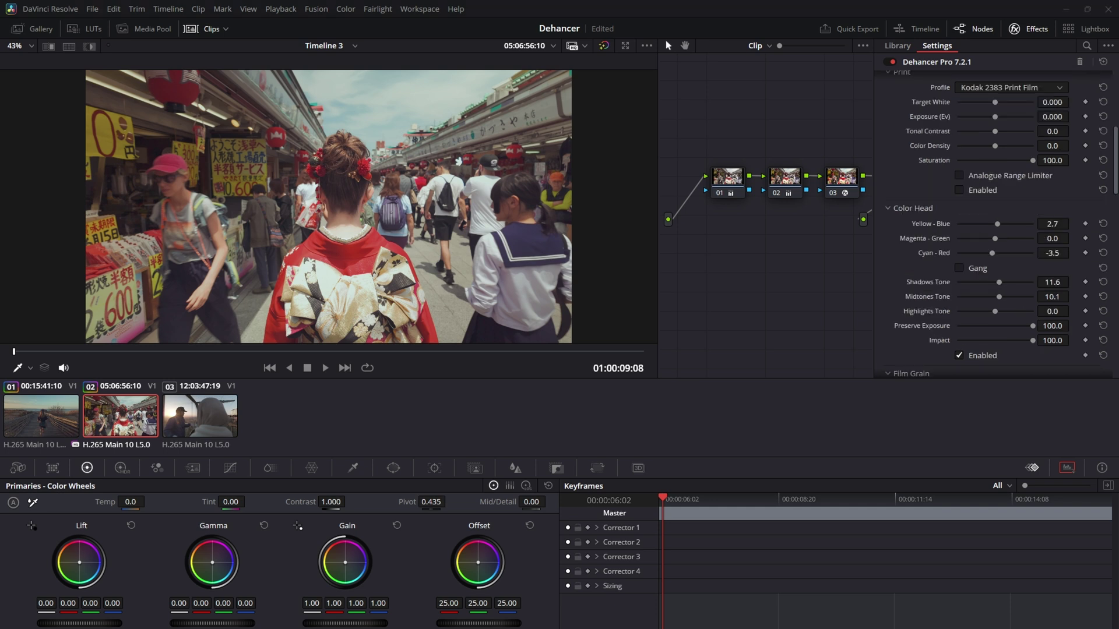
scroll(990, 224, up, 1)
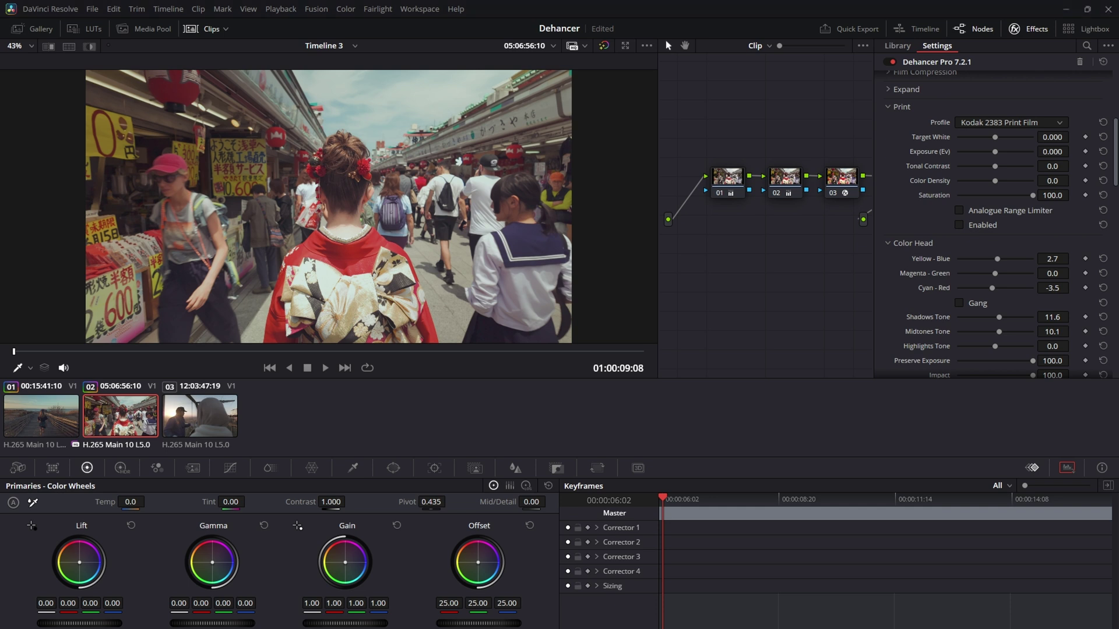
click(959, 225)
click(959, 225)
click(959, 225)
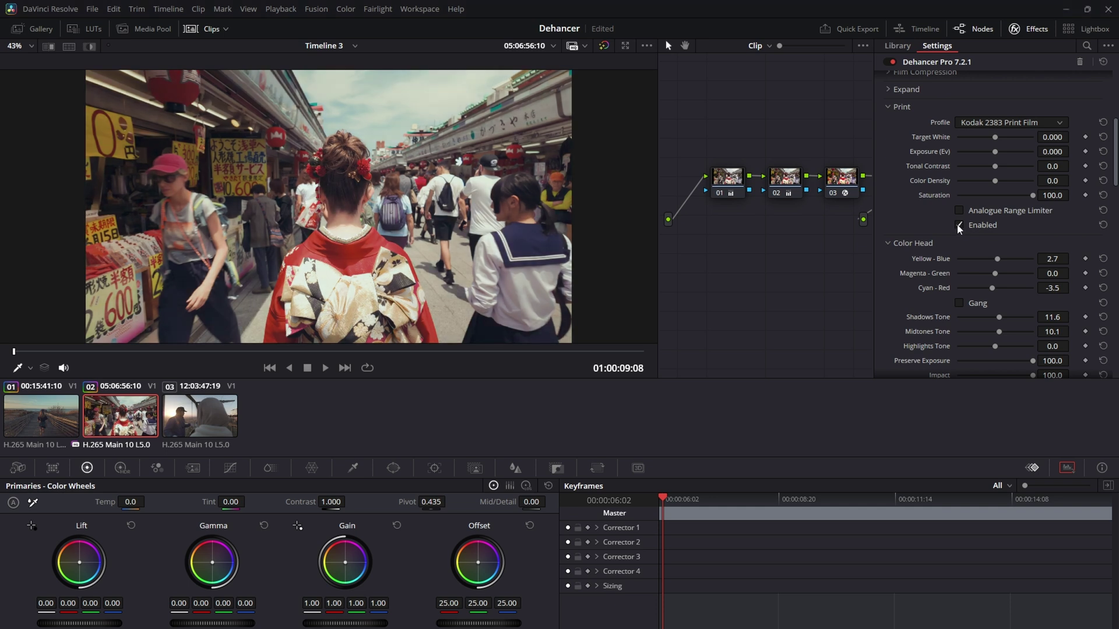
click(959, 225)
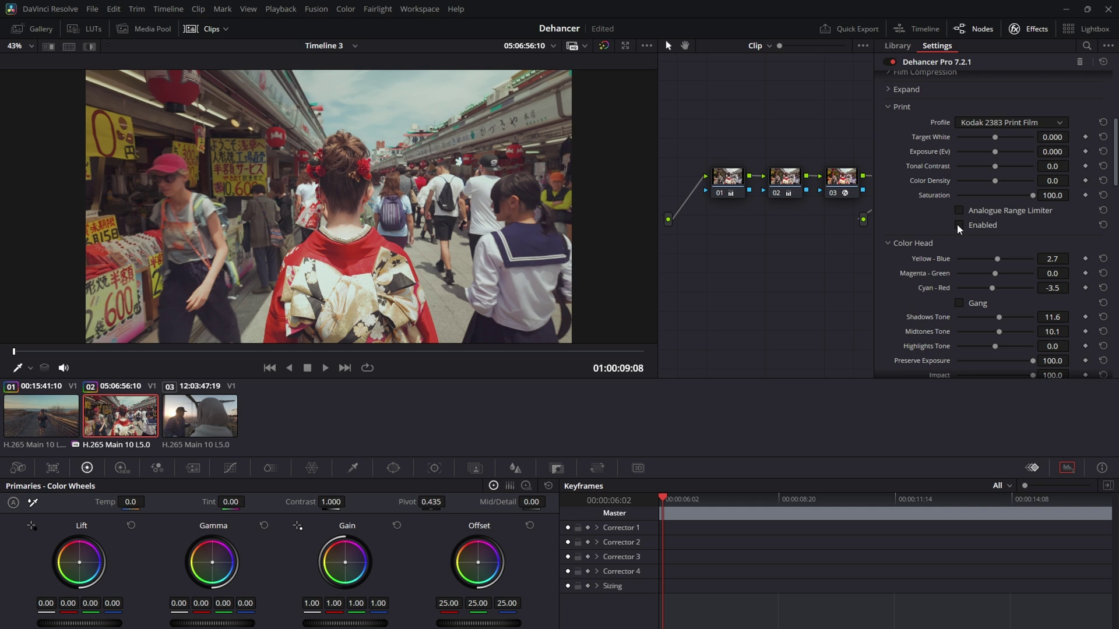
click(958, 225)
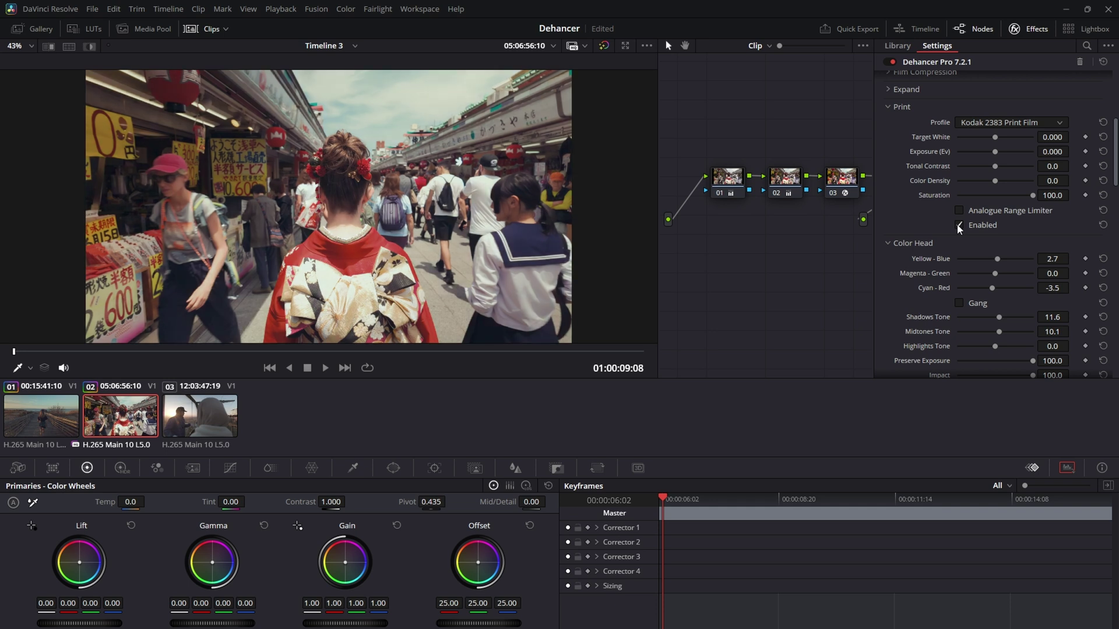
click(959, 225)
click(959, 225)
click(730, 194)
Reset the street clip's Temp to 0 and expand Color Head on Dehancer node 04.
double_click(109, 502)
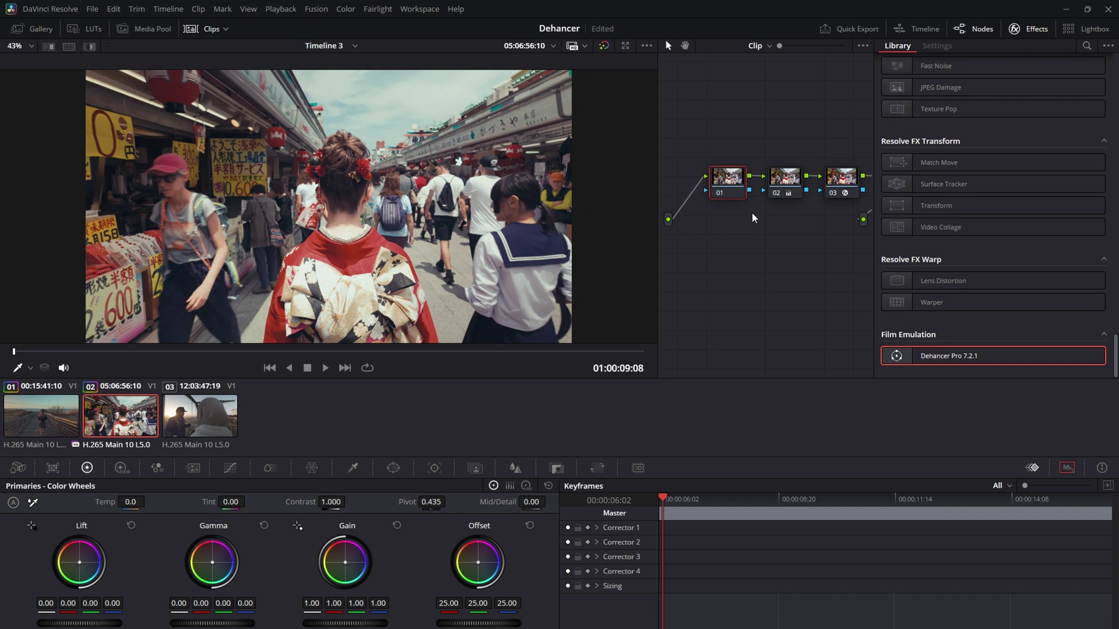
click(839, 174)
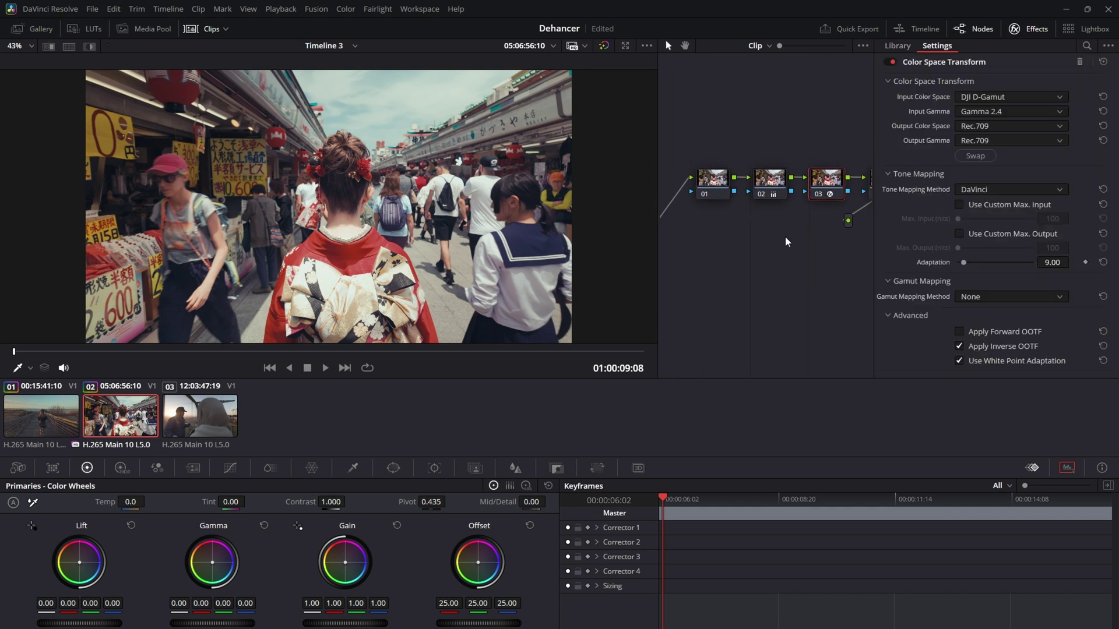
click(835, 186)
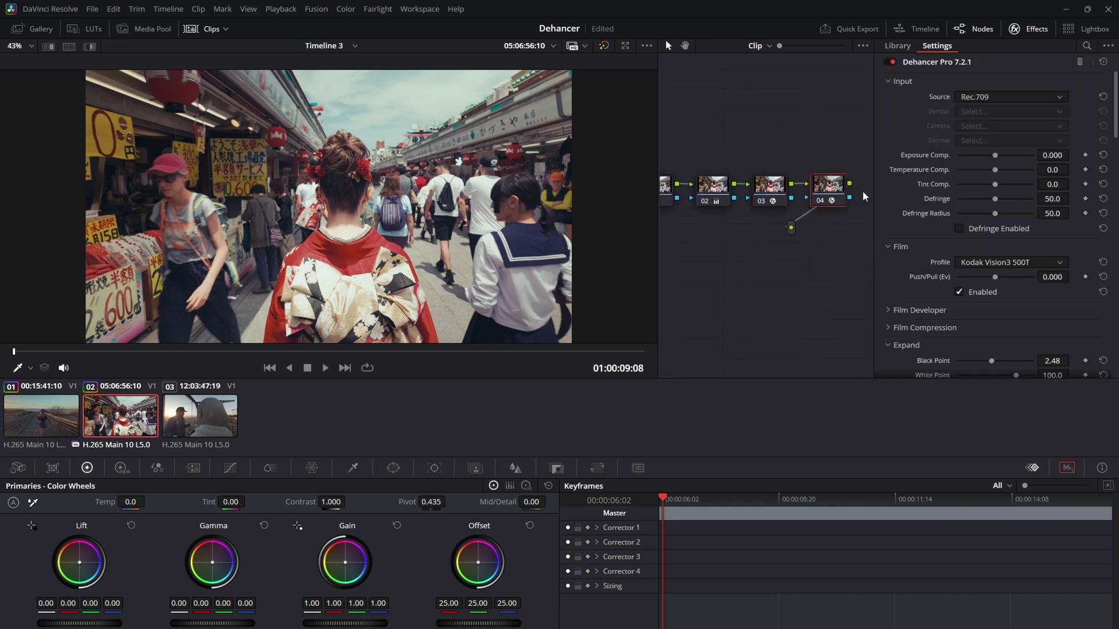
scroll(919, 214, down, 2)
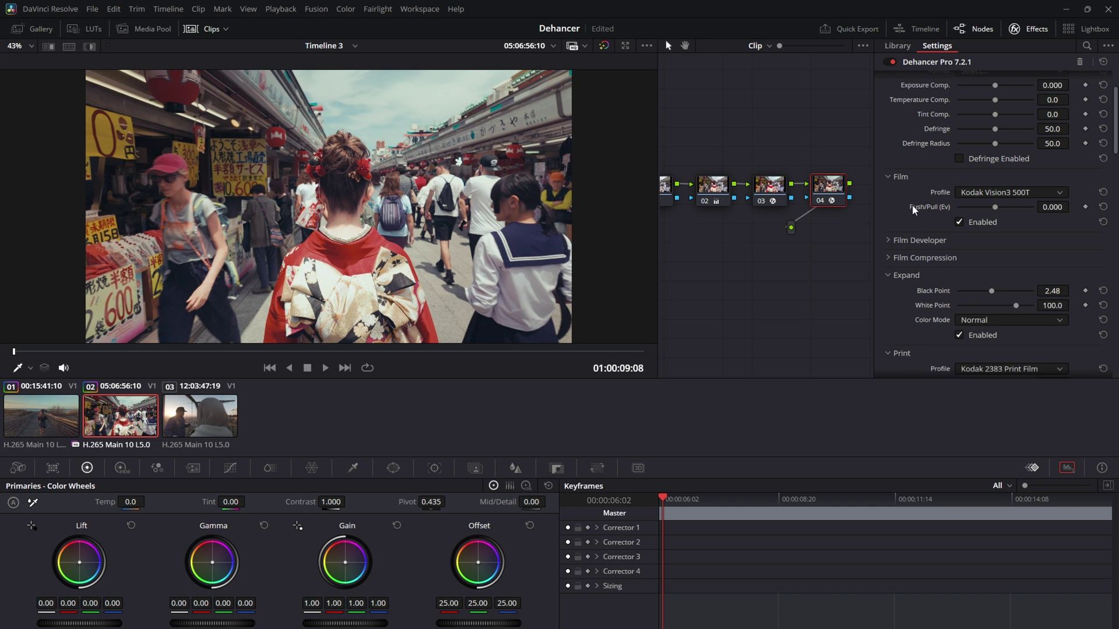
scroll(911, 205, down, 5)
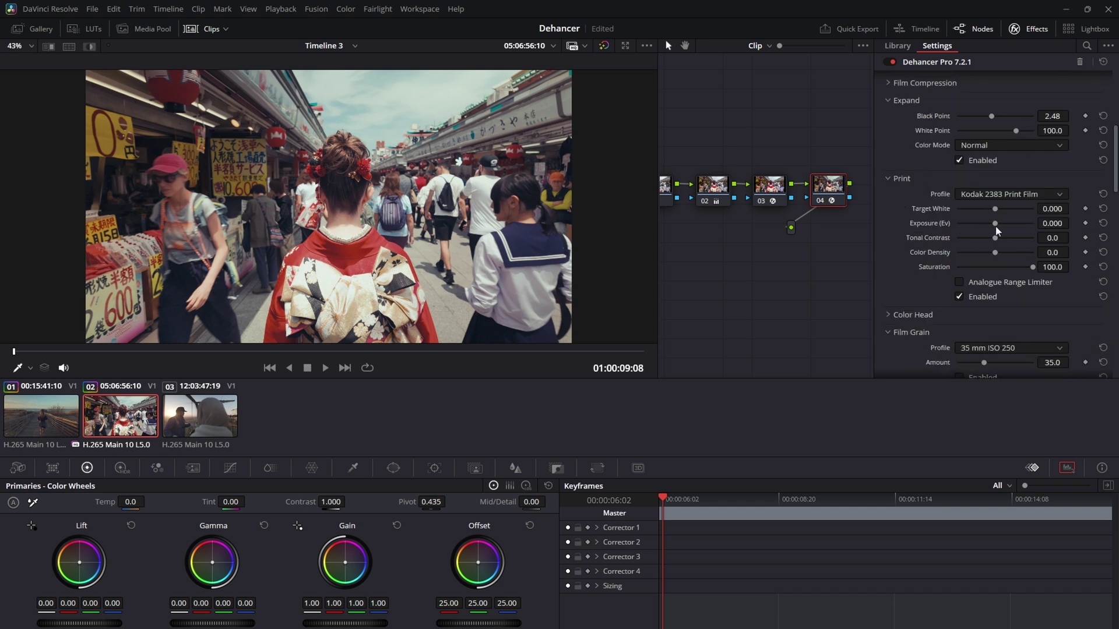
scroll(962, 239, down, 1)
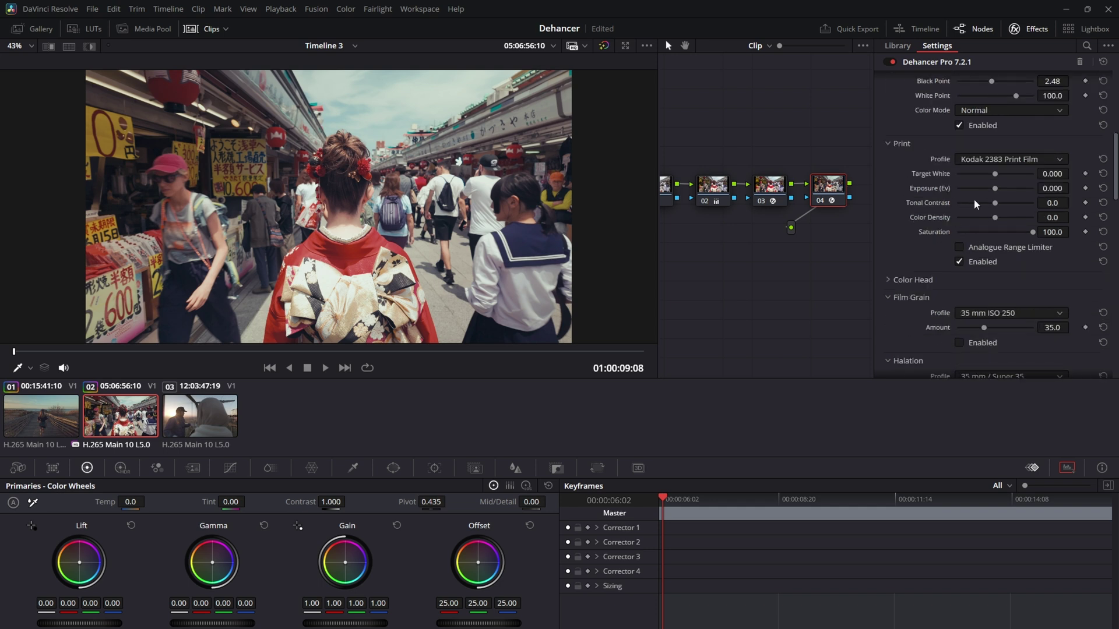
scroll(944, 210, down, 2)
click(893, 209)
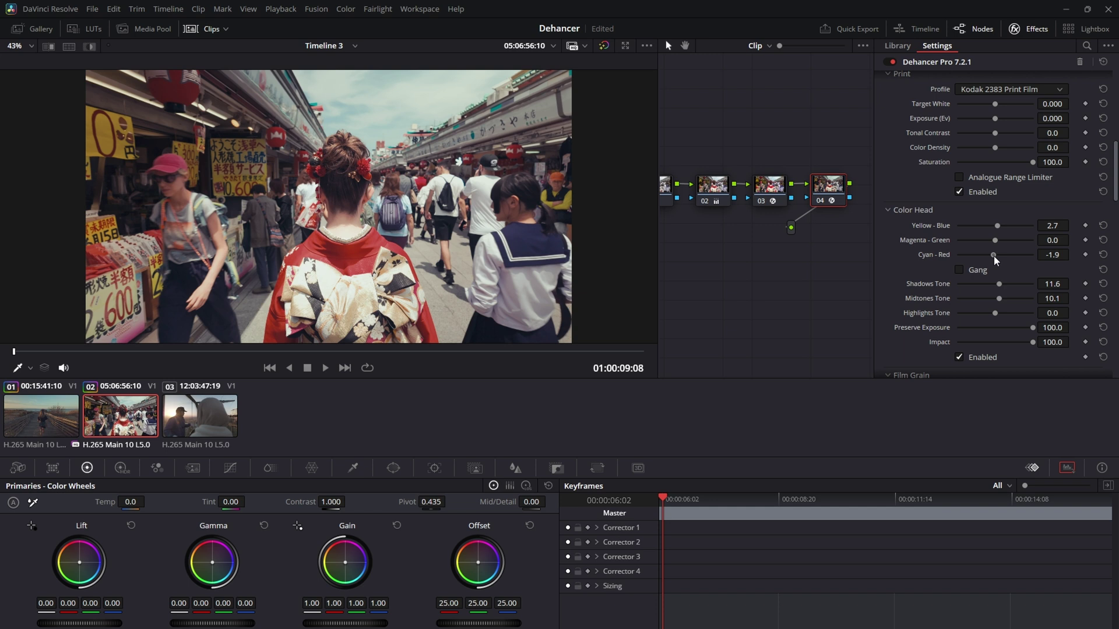
Set Color Head Shadows Tone -8.6, Midtones 0.0, Highlights 8.5, then compare it off and on.
scroll(996, 258, down, 1)
drag(999, 283, 992, 282)
click(1097, 298)
click(1103, 298)
drag(994, 313, 1002, 313)
drag(1001, 313, 999, 313)
click(959, 358)
click(960, 357)
Compare the street clip's vignette off and on, leaving it enabled, then switch to the sunset clip.
scroll(959, 341, down, 1)
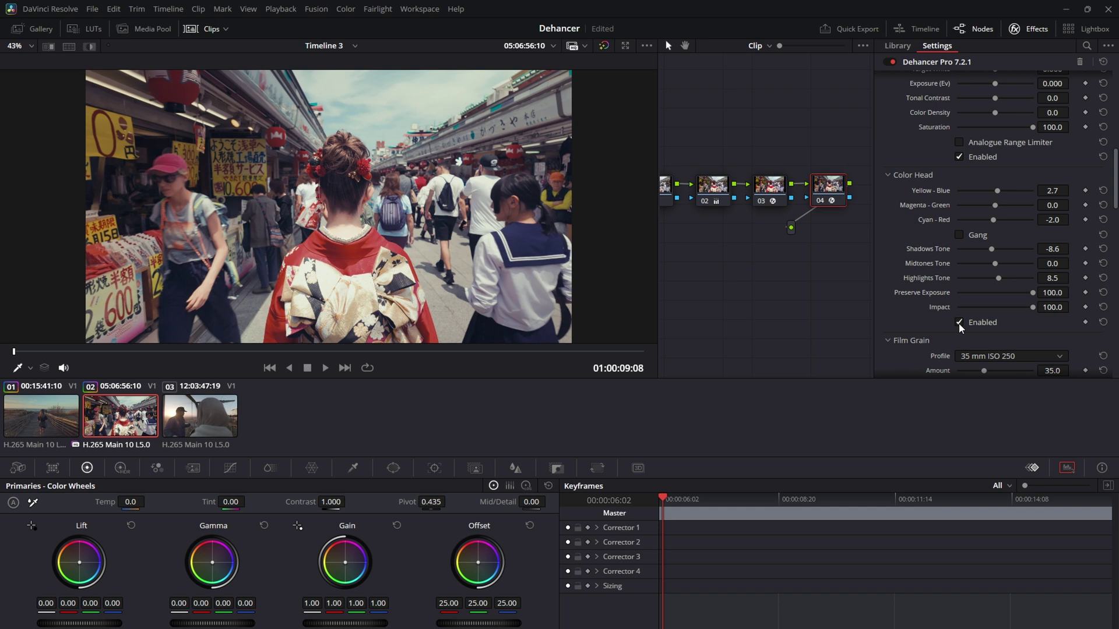
scroll(959, 326, down, 5)
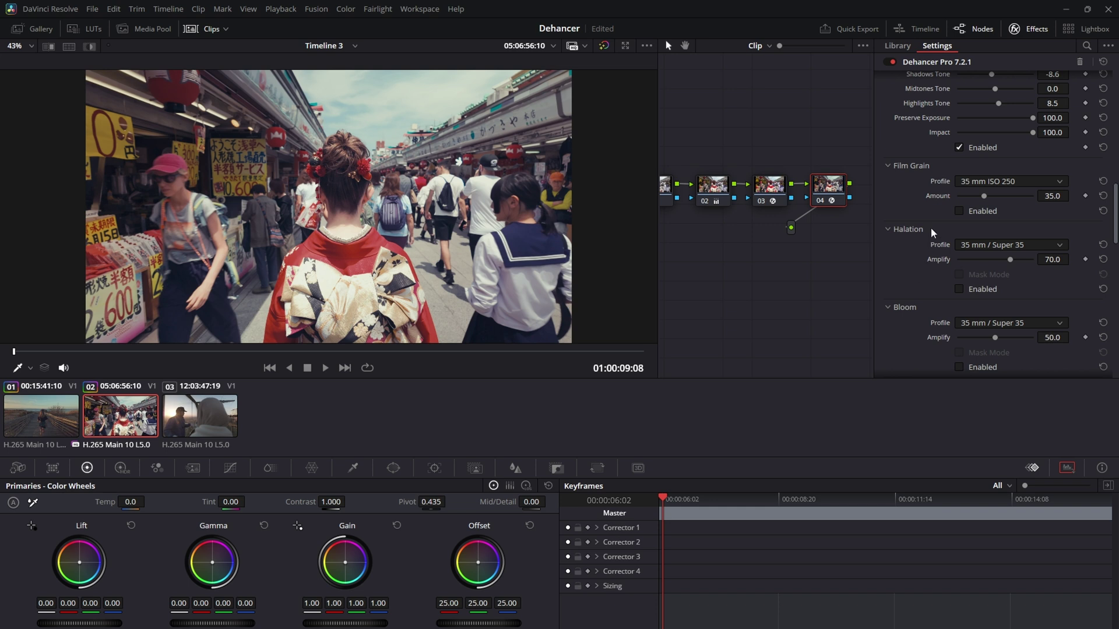
scroll(890, 238, down, 1)
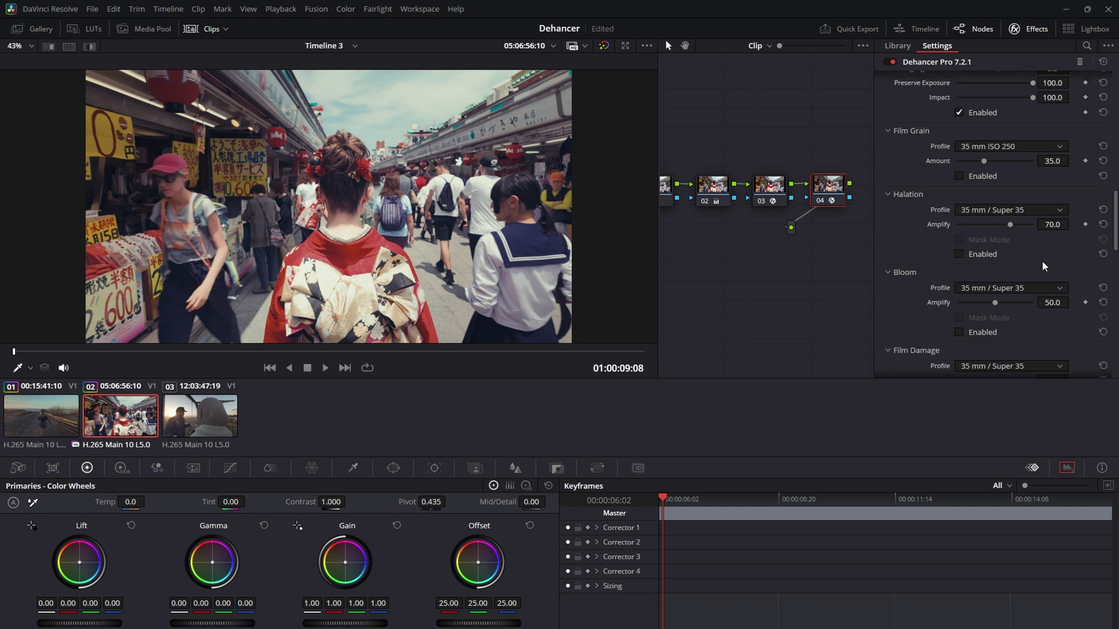
scroll(1042, 260, down, 5)
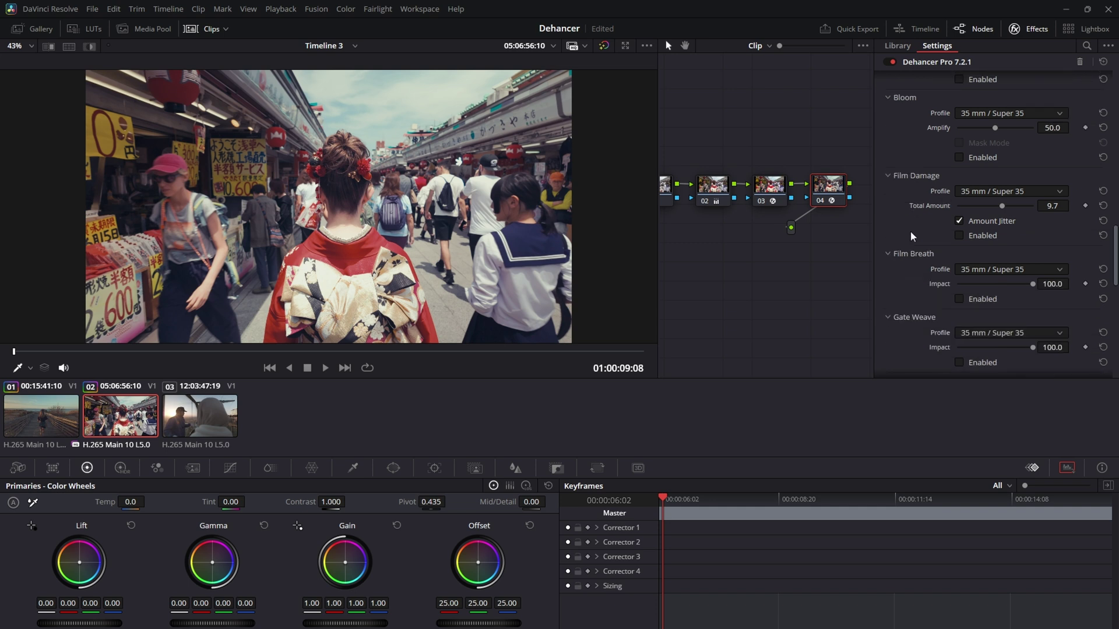
scroll(912, 235, down, 7)
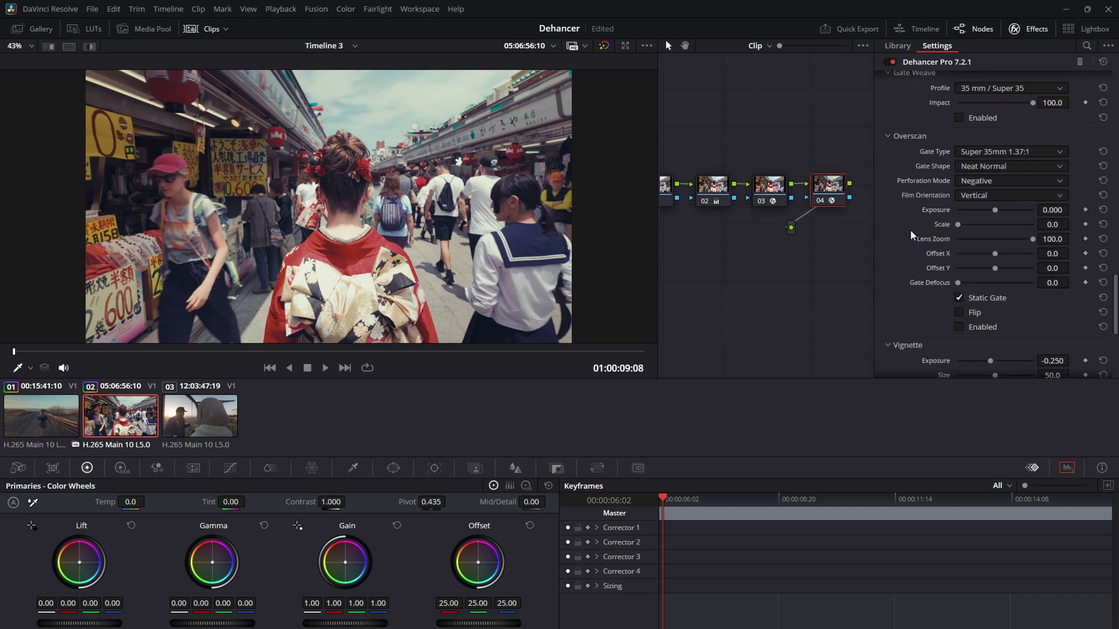
scroll(910, 230, down, 3)
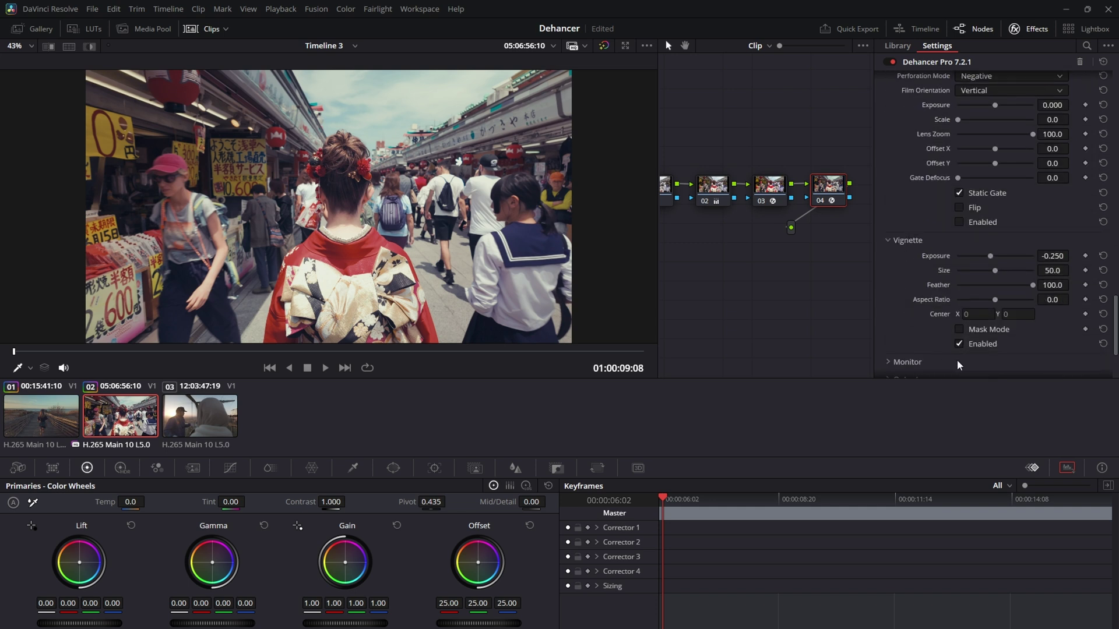
click(959, 344)
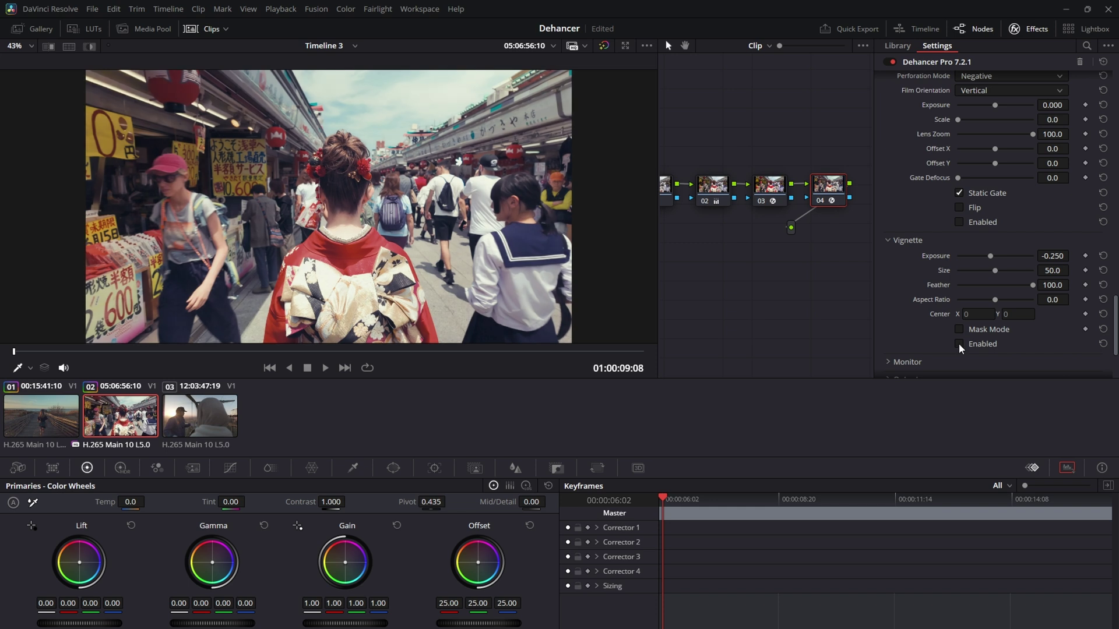
click(960, 344)
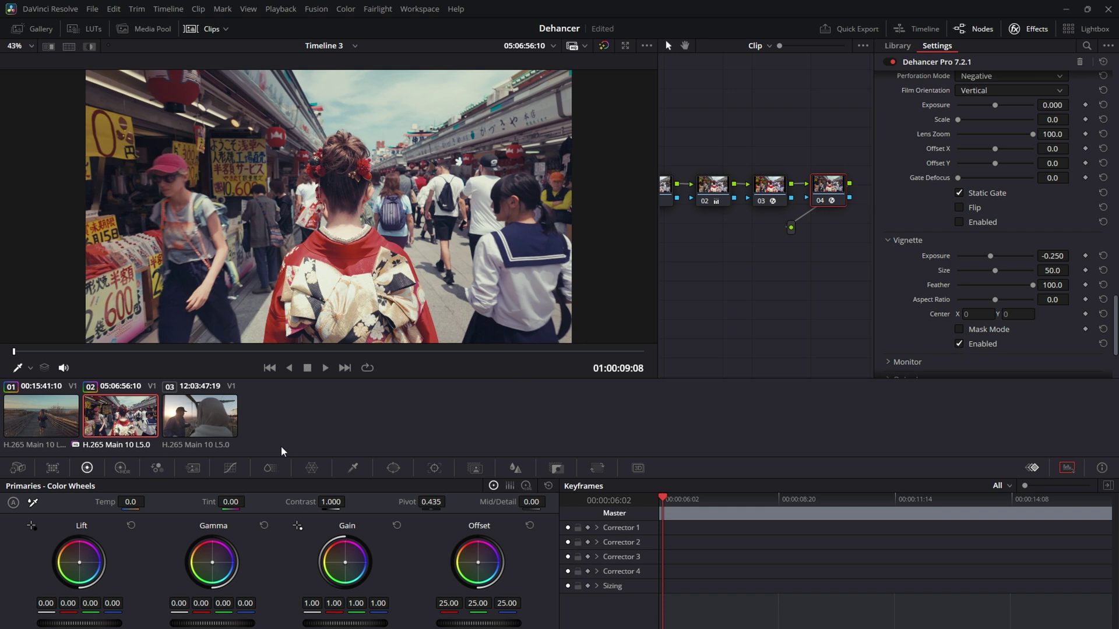
click(212, 424)
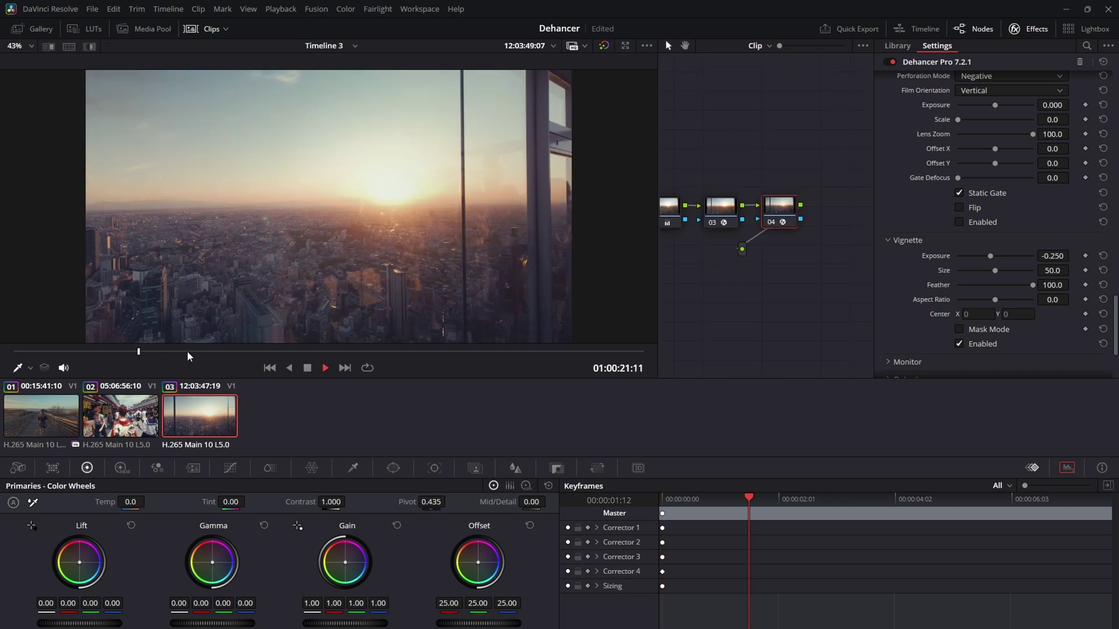
Play and scrub through the skyscraper sunset clip, then pan the node graph.
key(space)
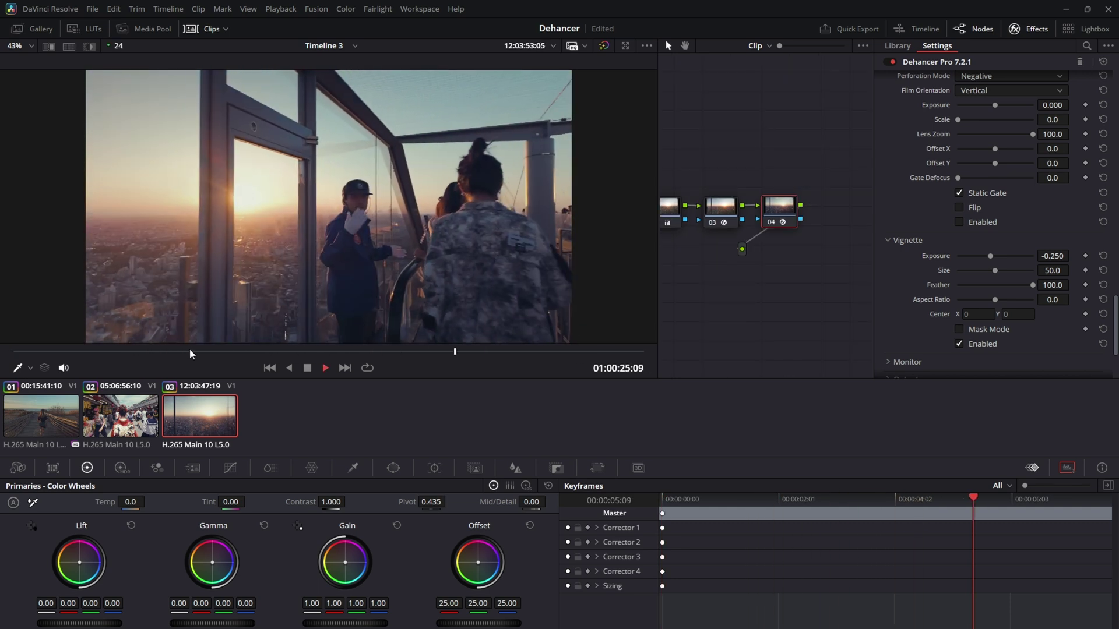
drag(397, 357, 464, 367)
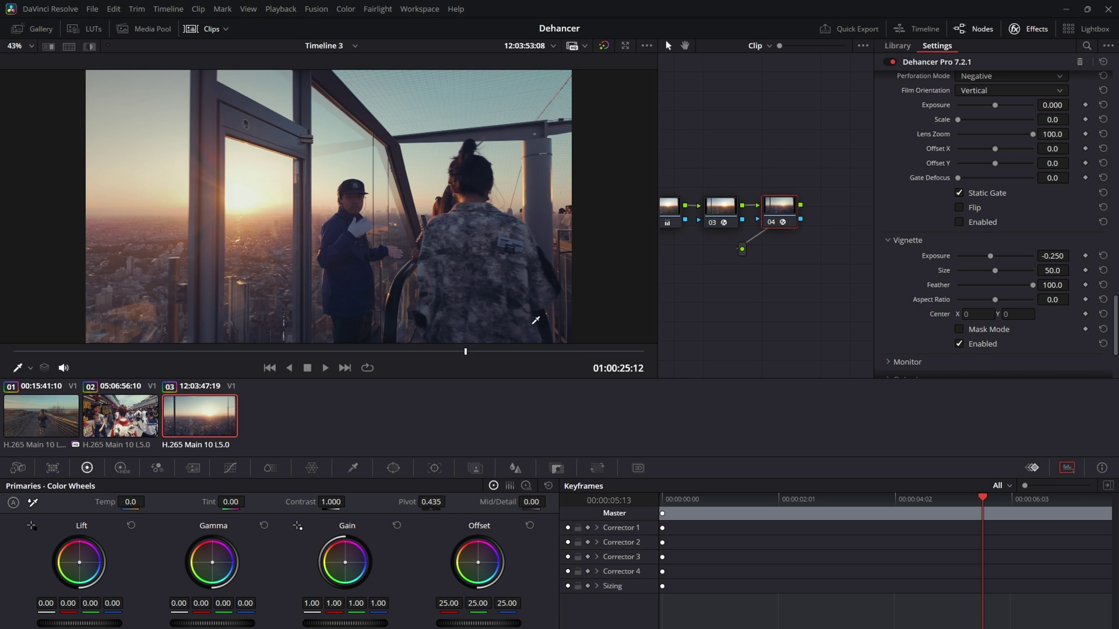
drag(695, 274, 803, 277)
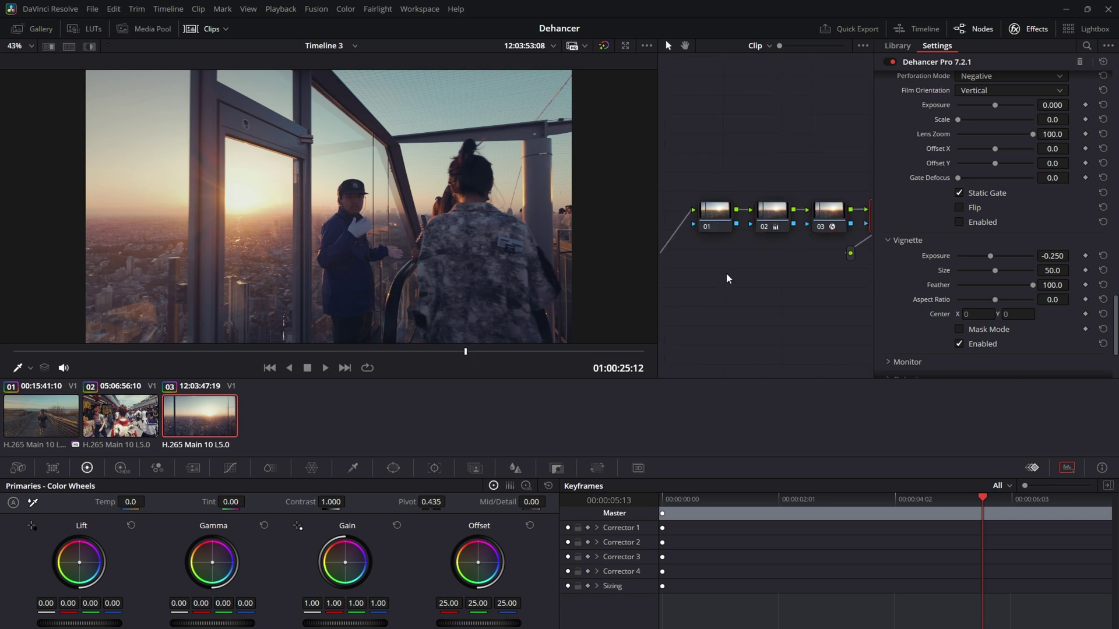
click(773, 214)
Lower the sunset clip's node 01 Lift to -0.01 and return to the first frame.
click(720, 215)
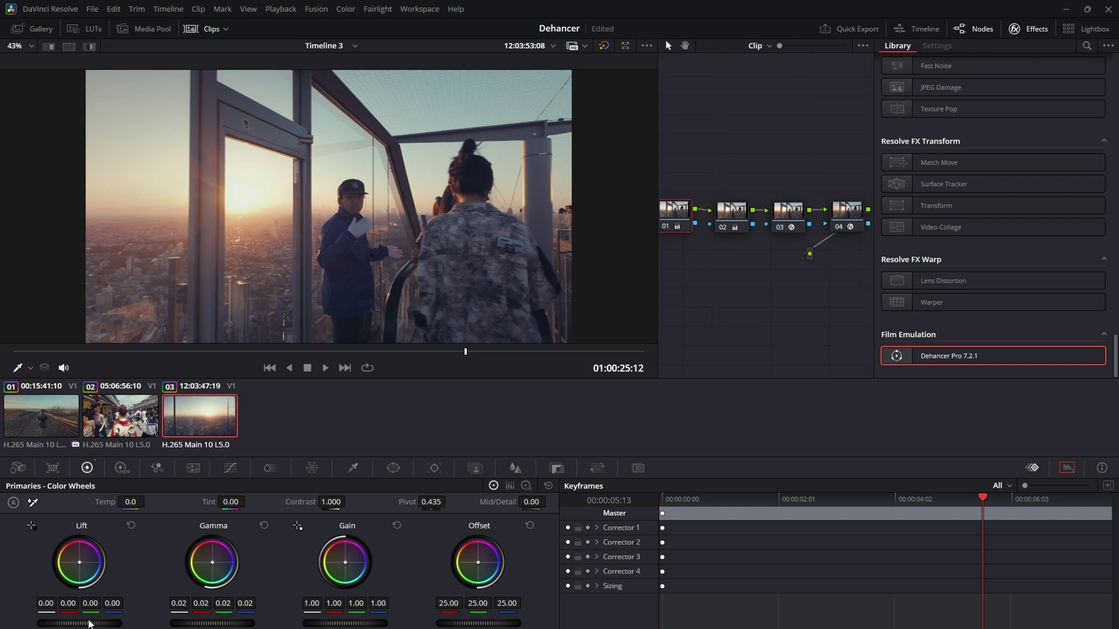
drag(89, 623, 80, 623)
key(Up)
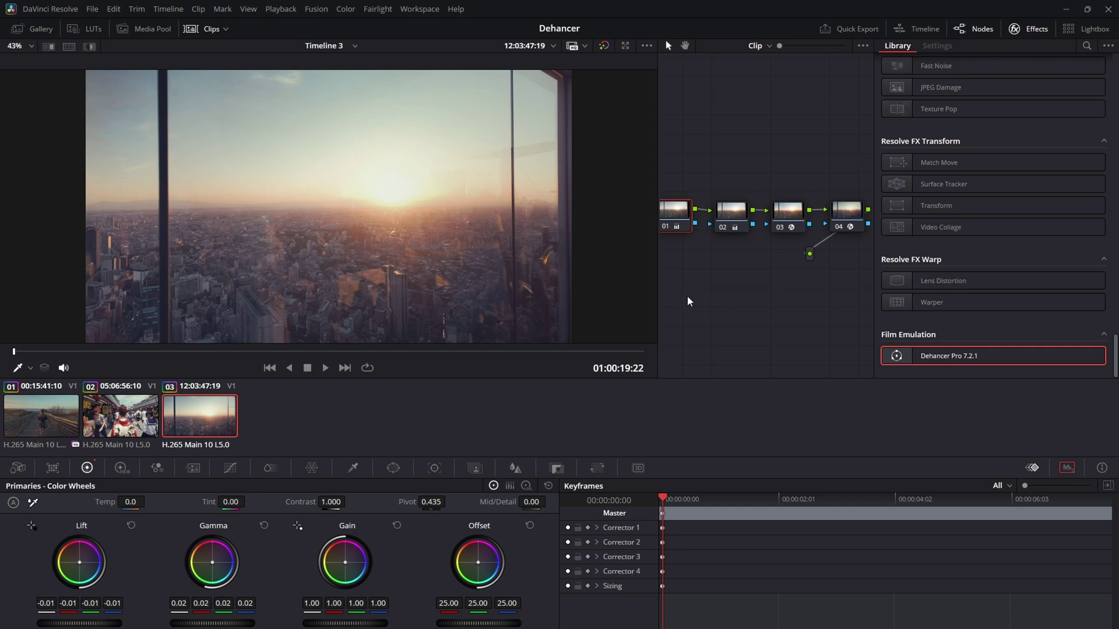
Switch back to the crowded street clip 02.
click(116, 427)
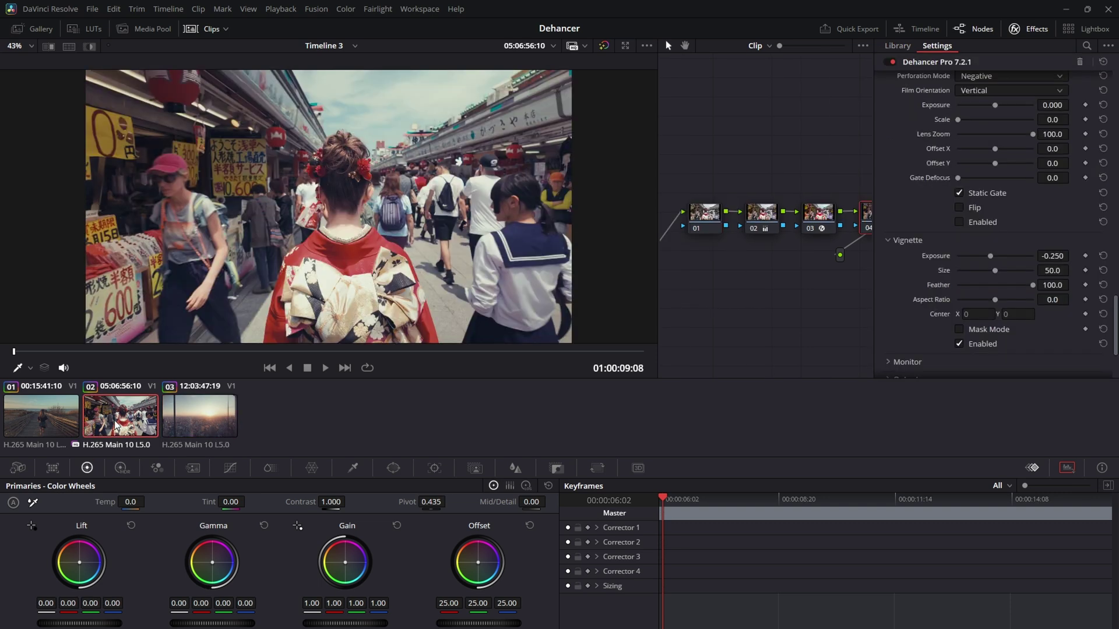